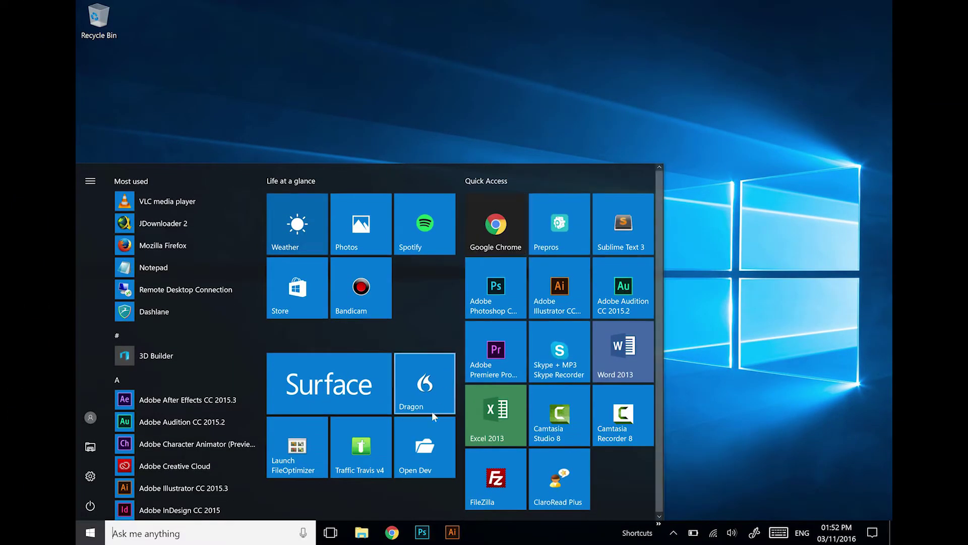
- Launch the Open Dev coding environment with option 1, then bring File Explorer forward
click(429, 434)
text(1)
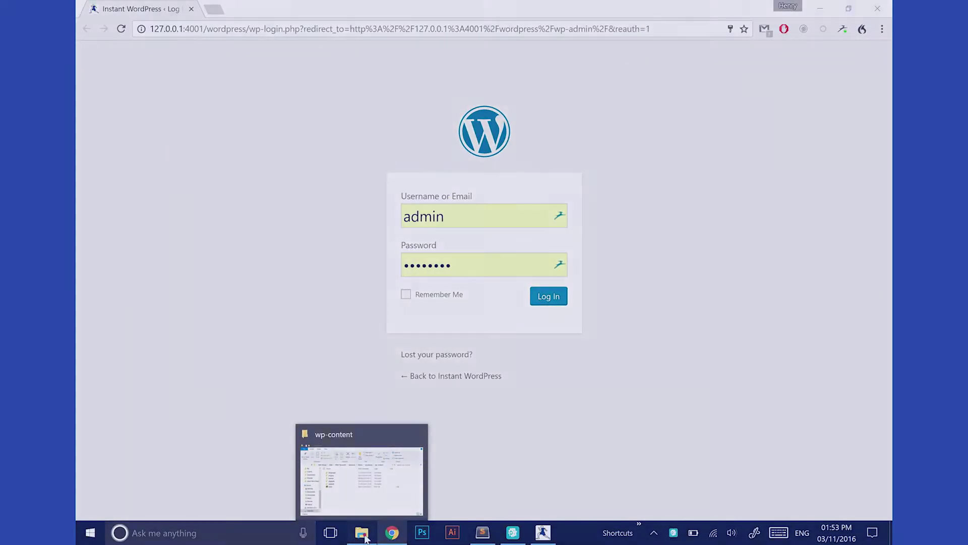
click(362, 533)
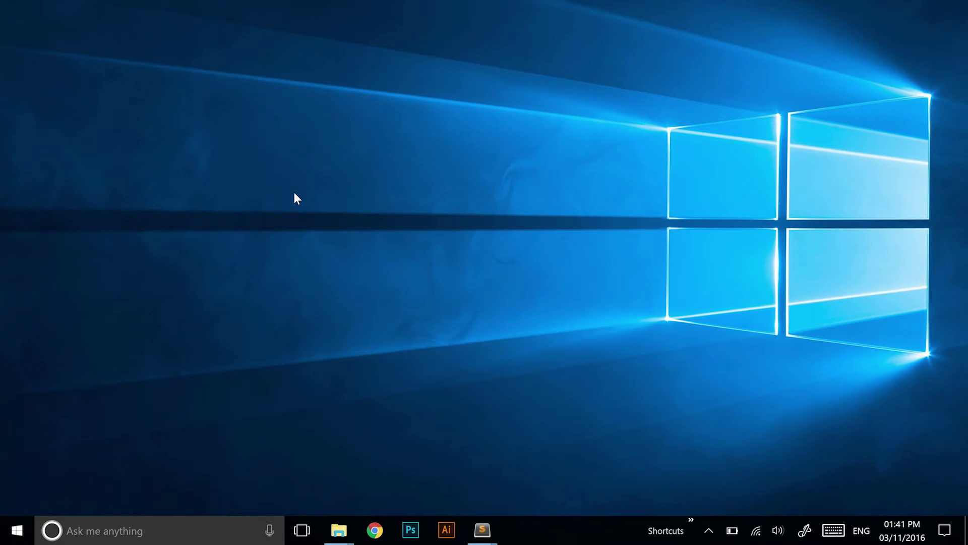
- Minimize the Automations window and restore the 20161101 - Default Coding Environment folder
mouse_move(335, 538)
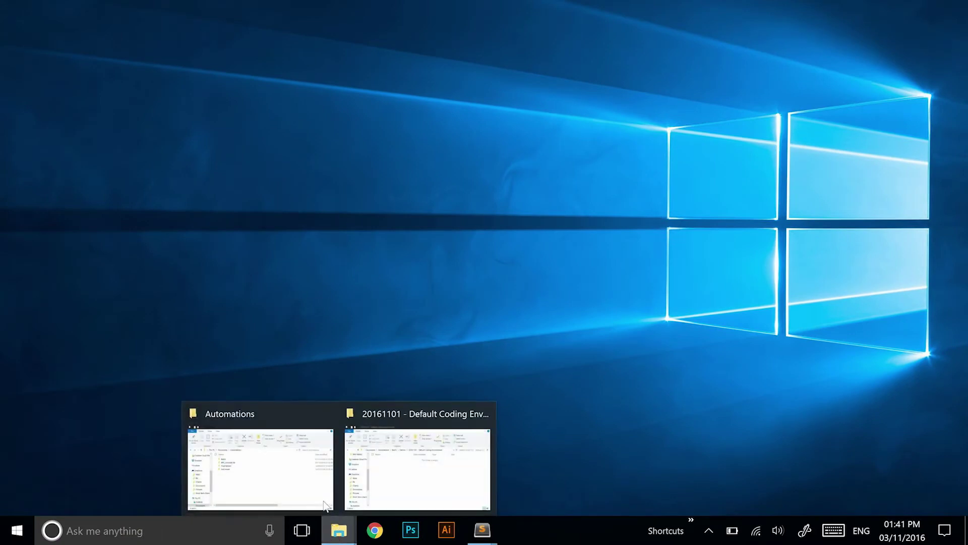
click(284, 471)
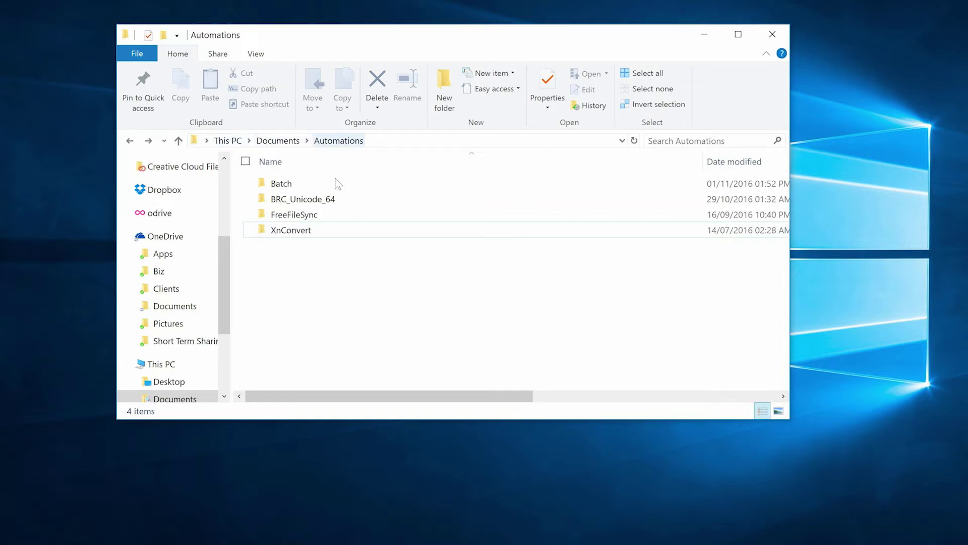
click(324, 276)
click(705, 35)
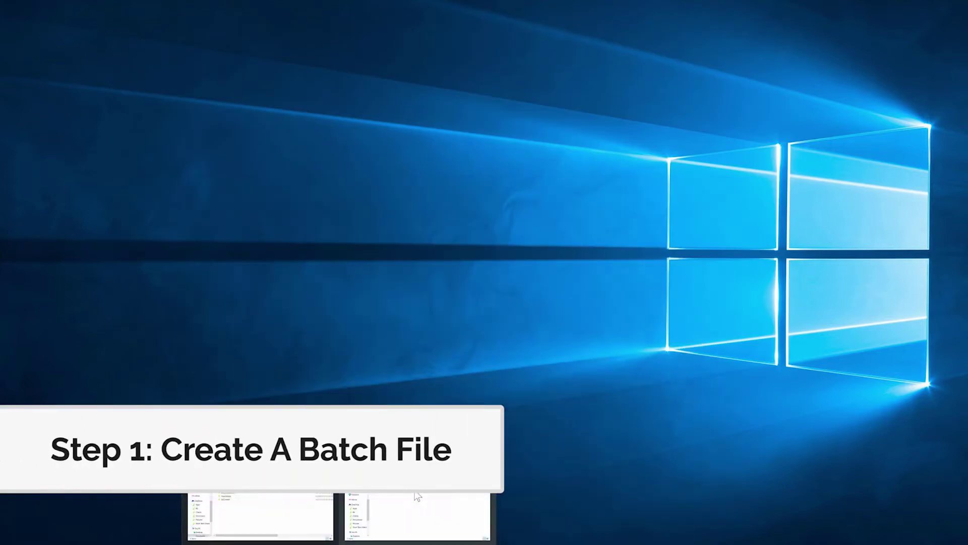
click(404, 519)
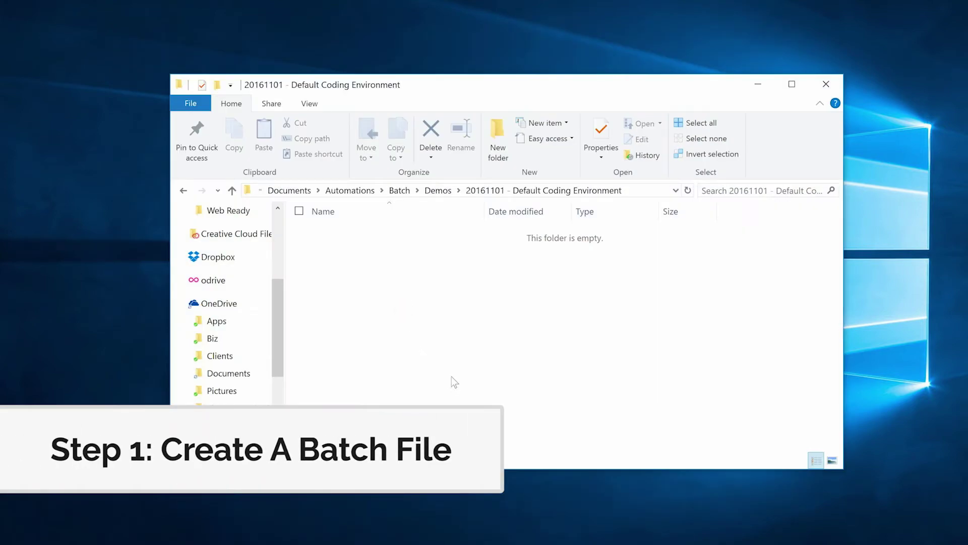
- Save the untitled Sublime Text file as web-design-default-programs.bat with type Batch File
click(484, 542)
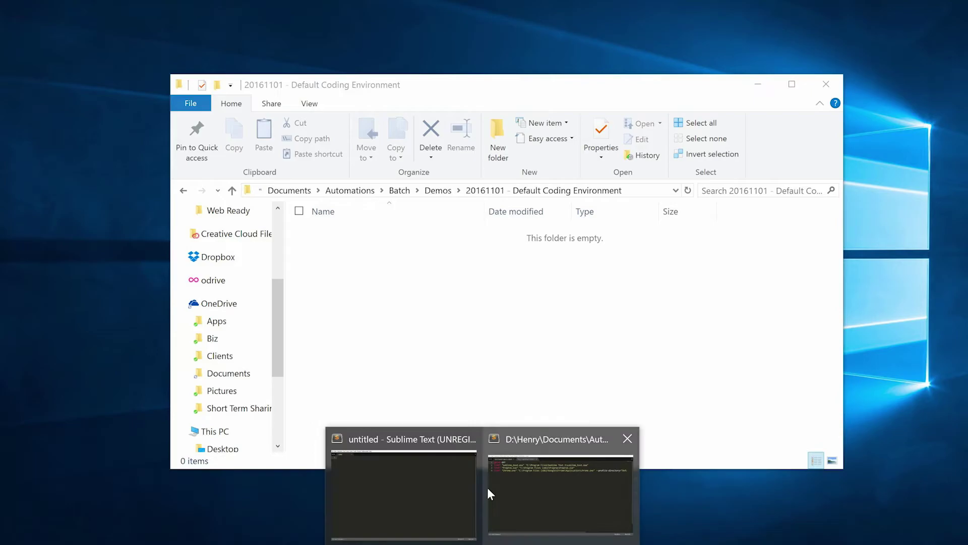
click(469, 484)
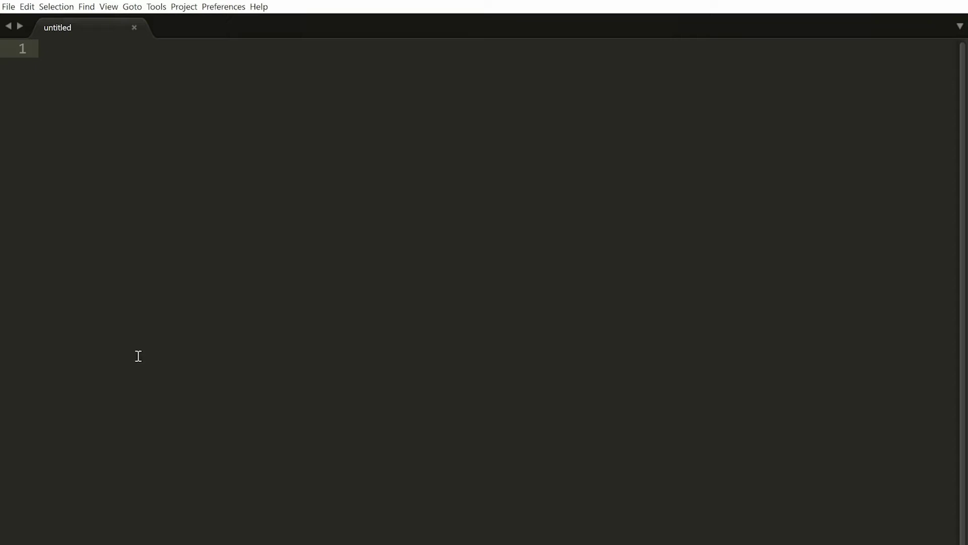
click(5, 11)
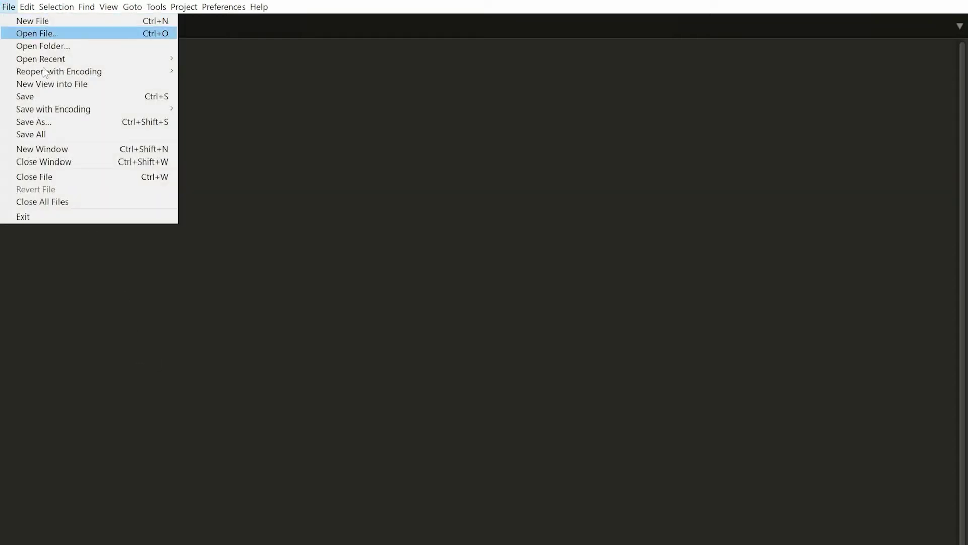
click(50, 121)
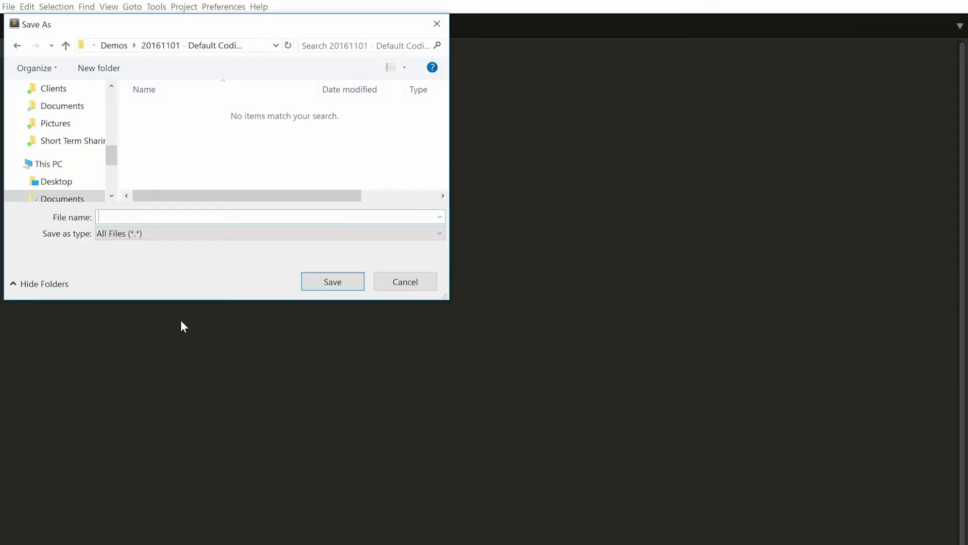
text(web-design-default-programs)
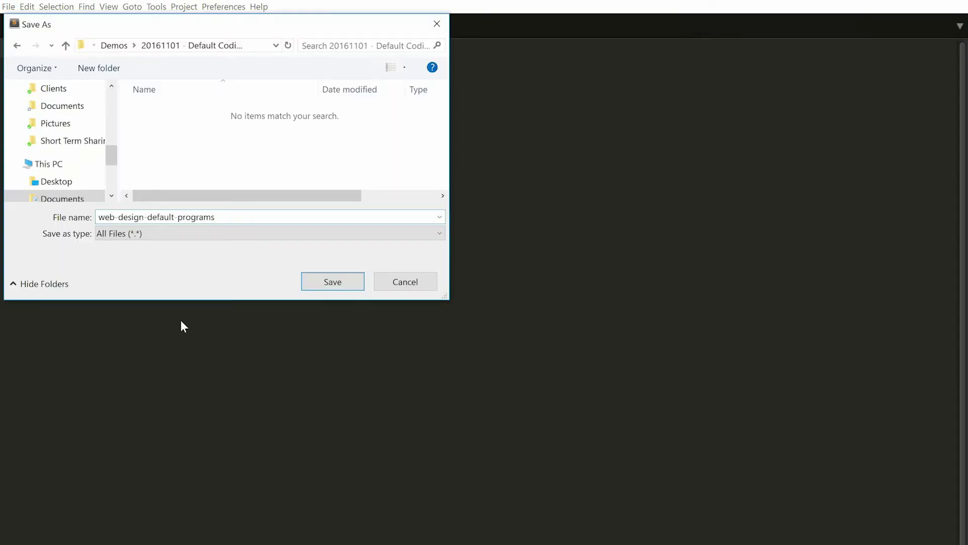
text(.bat)
click(205, 233)
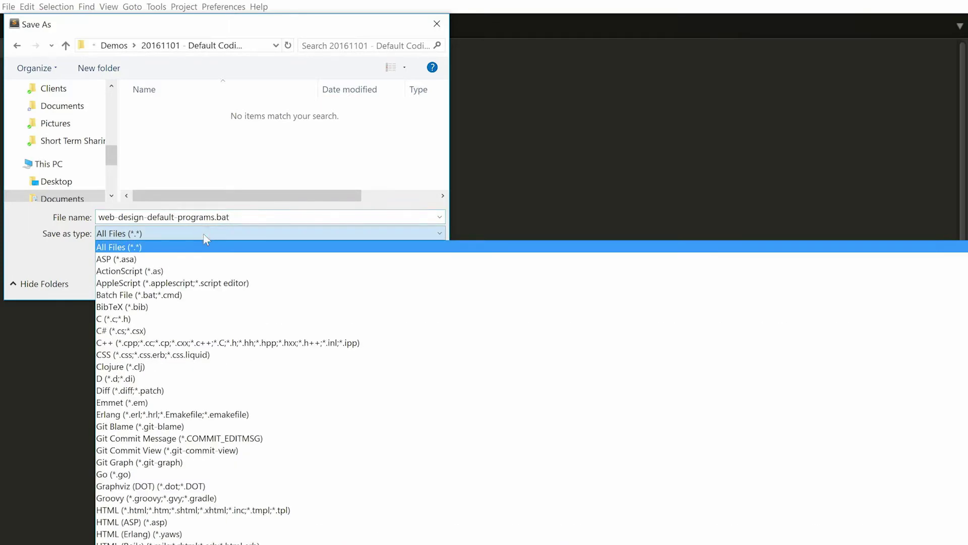
click(208, 295)
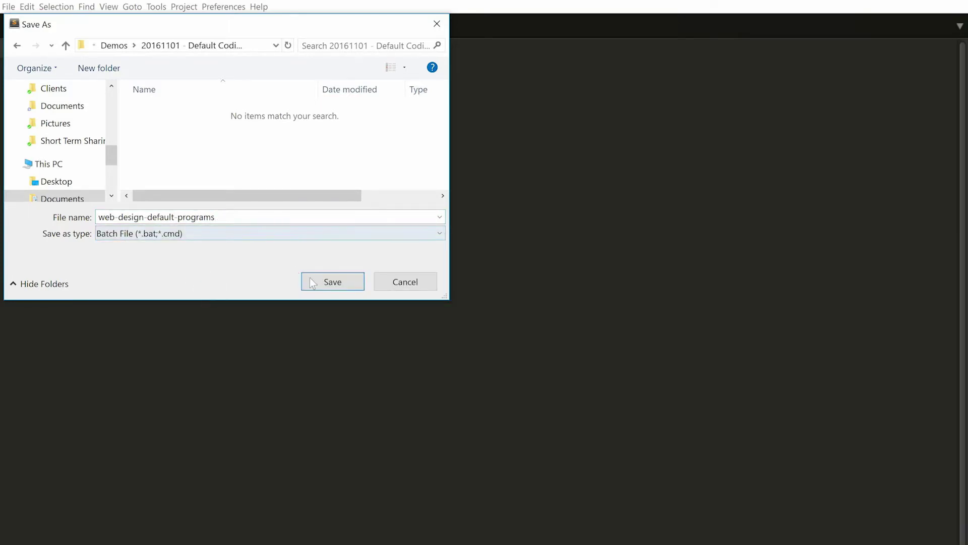
click(330, 282)
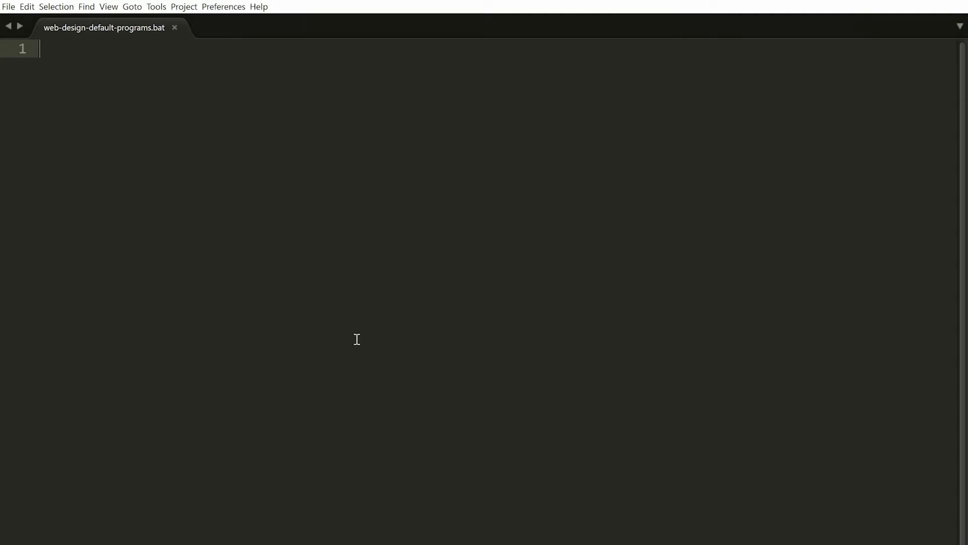
click(419, 527)
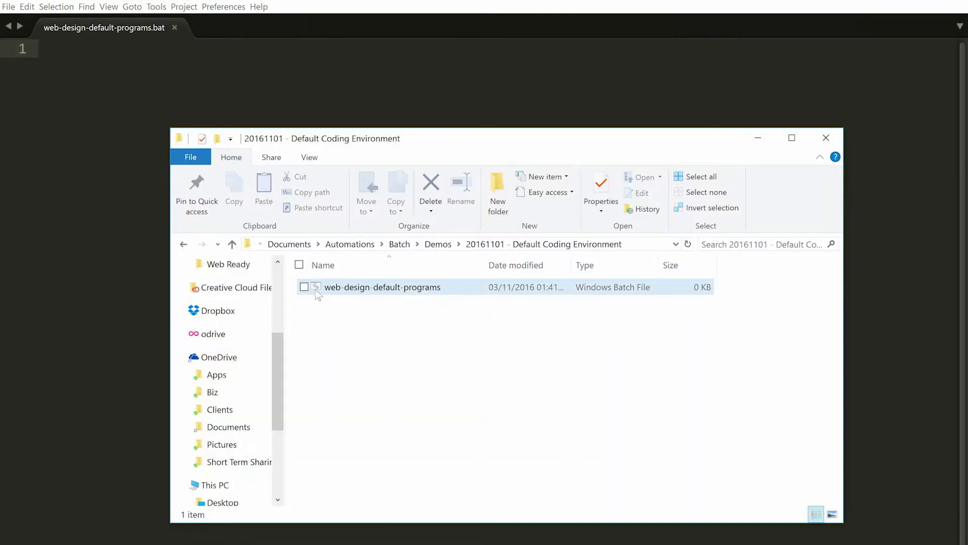
click(141, 278)
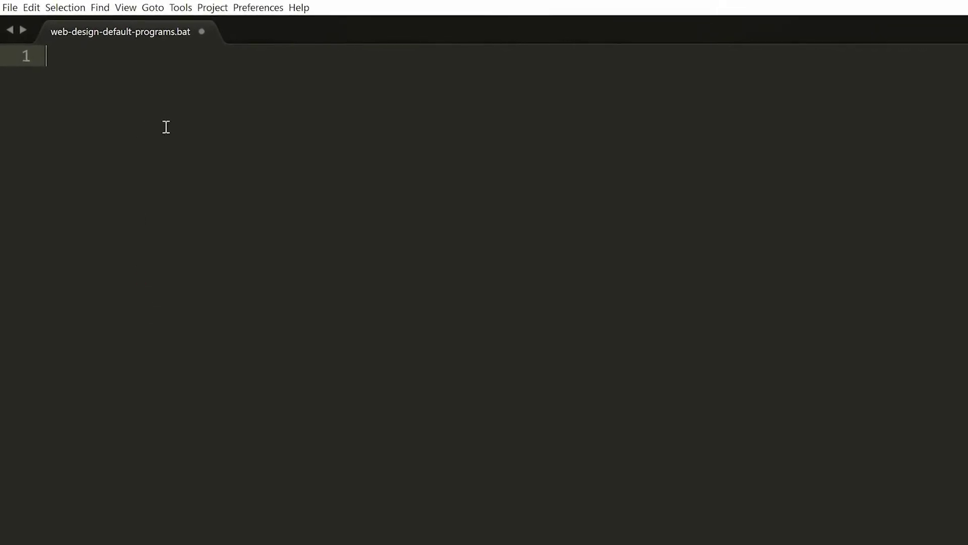
text(@E)
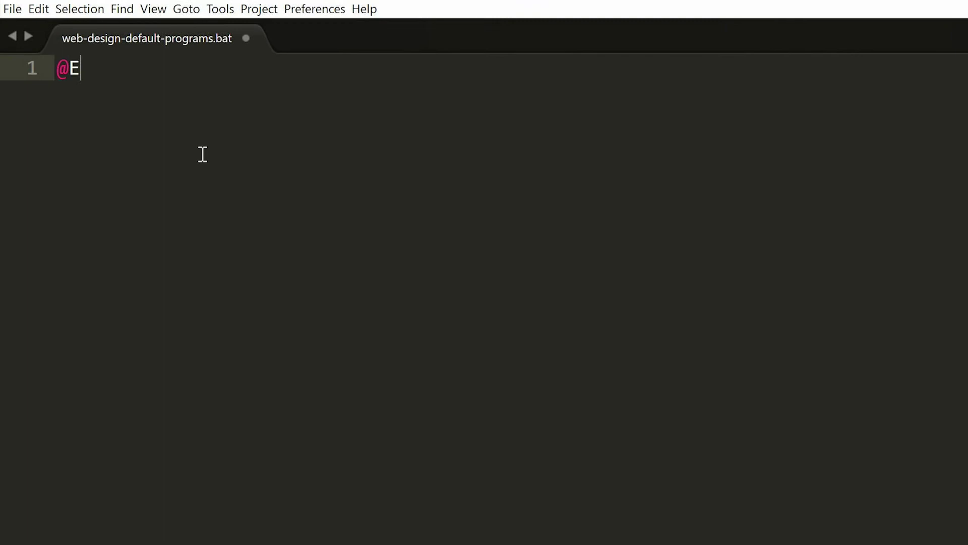
text(CHO O)
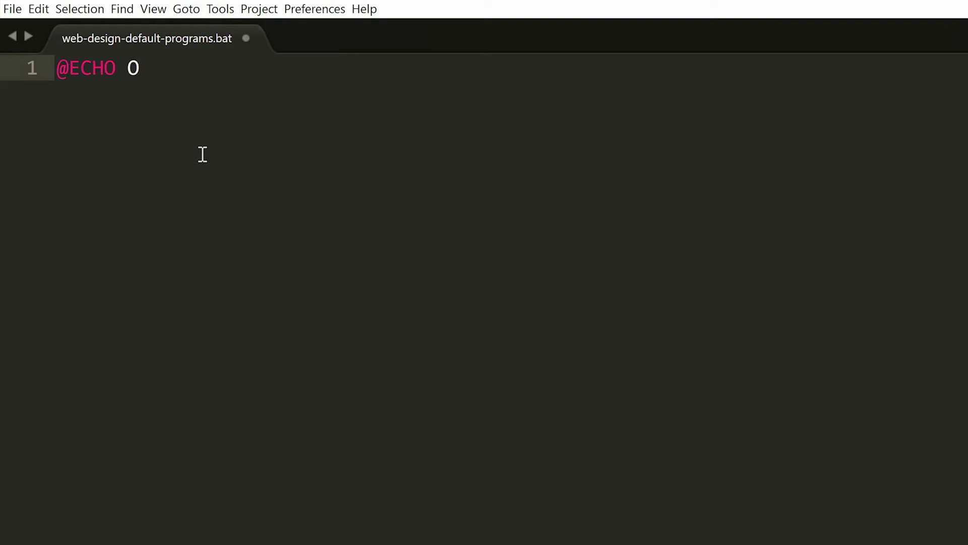
text(FF)
key(Return)
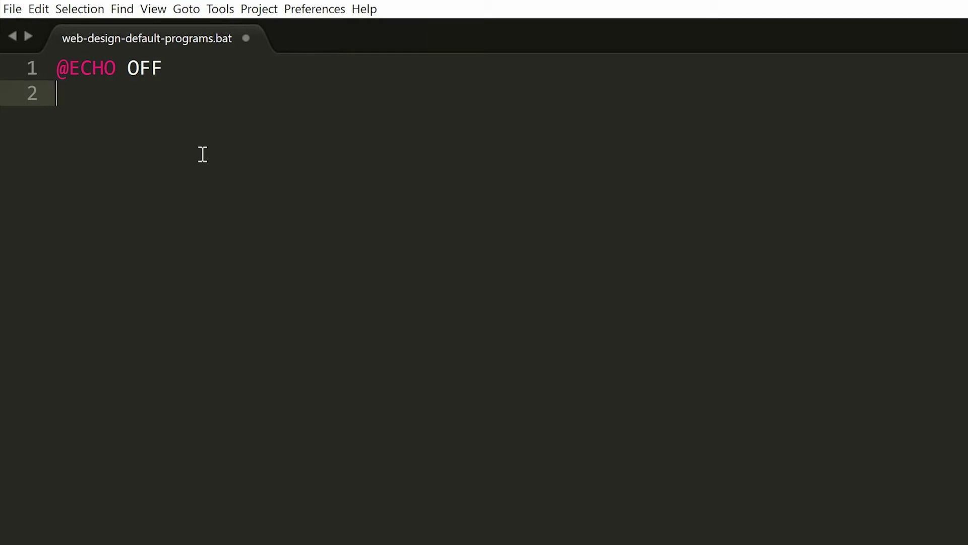
text(START)
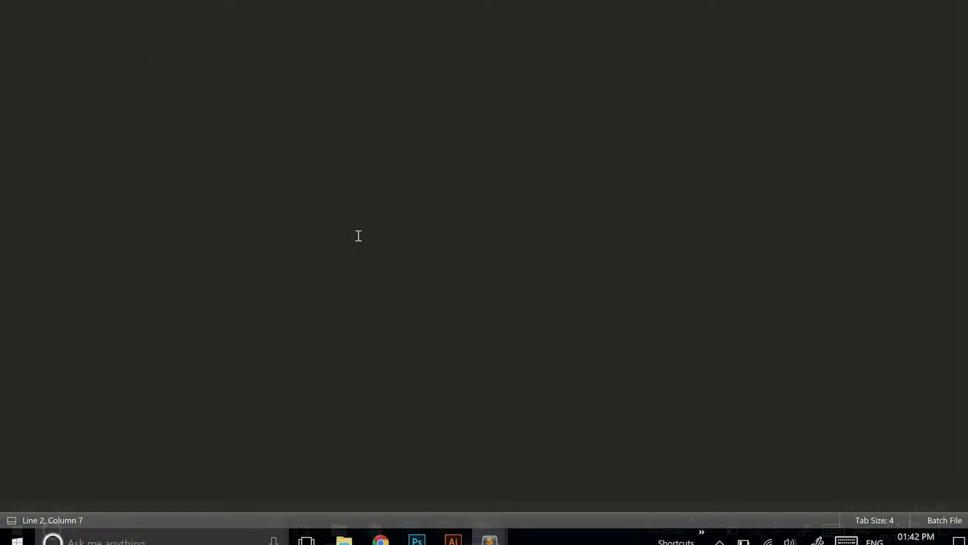
- Add "sublime_text.exe" in quotes after START, copying the name from the program folder
mouse_move(337, 531)
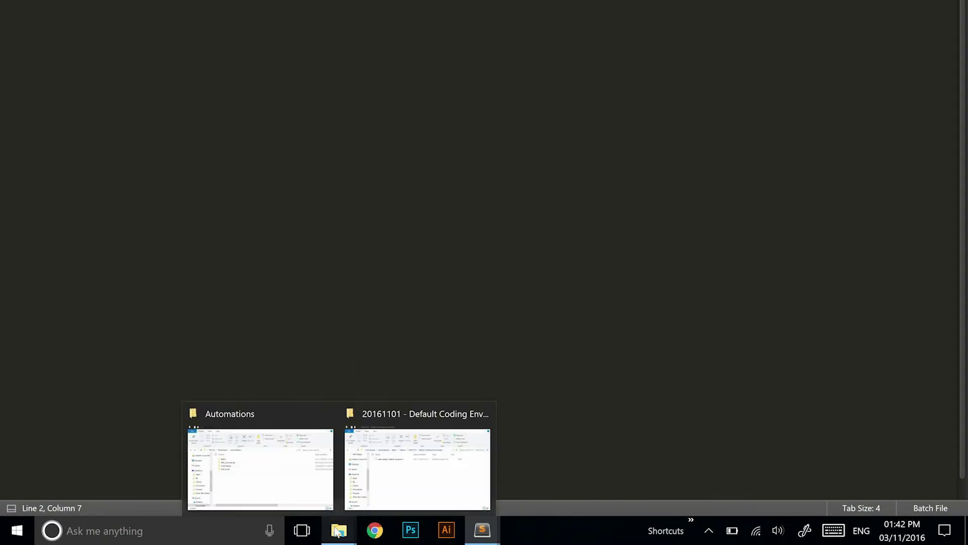
middle_click(336, 531)
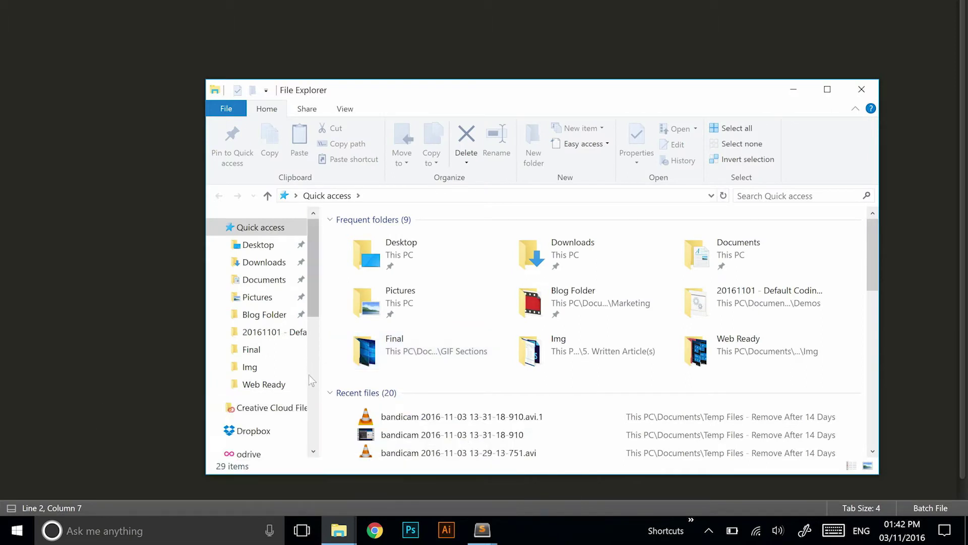
scroll(312, 377, down, 5)
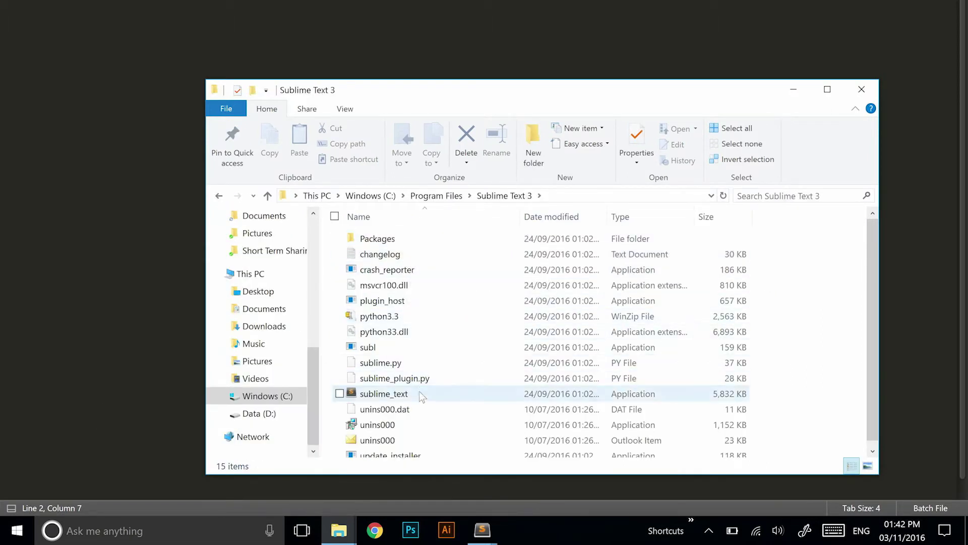
click(419, 393)
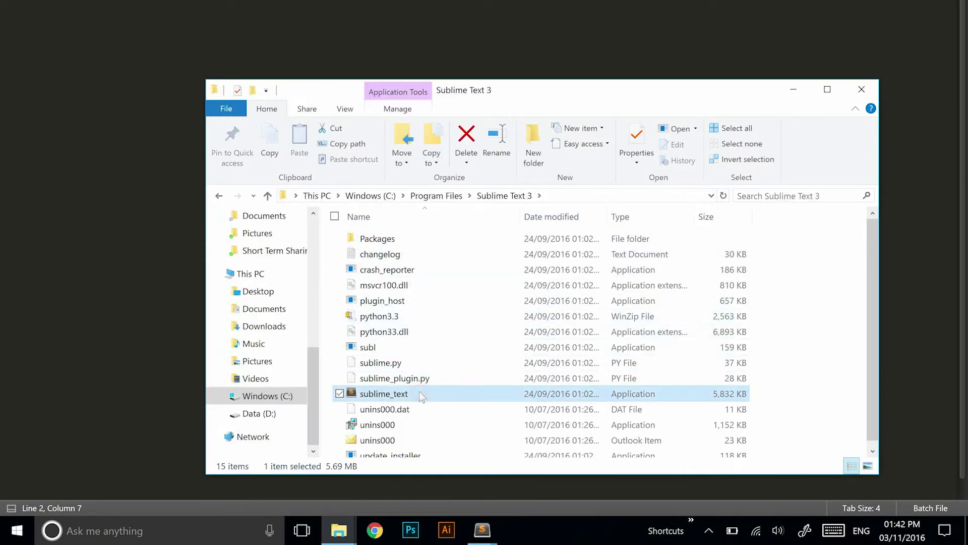
click(393, 395)
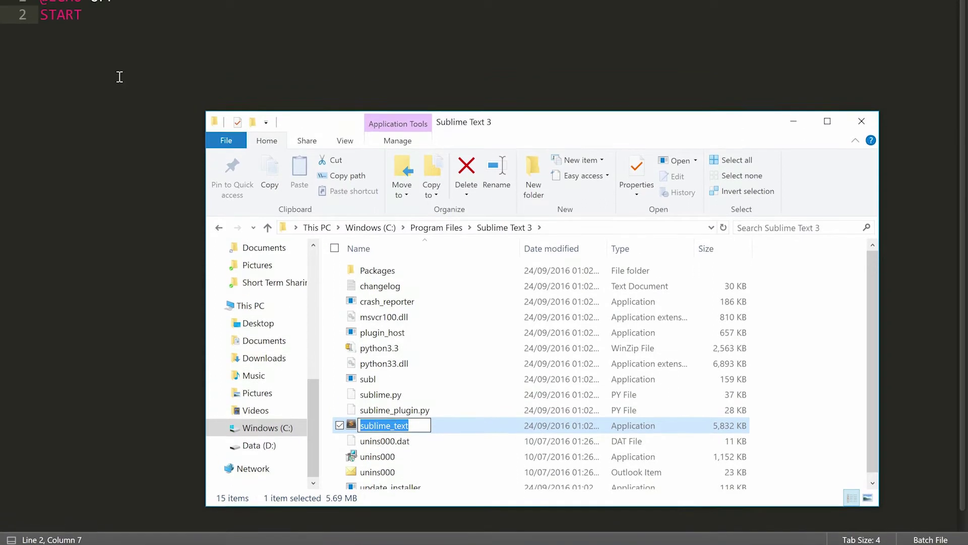
click(121, 31)
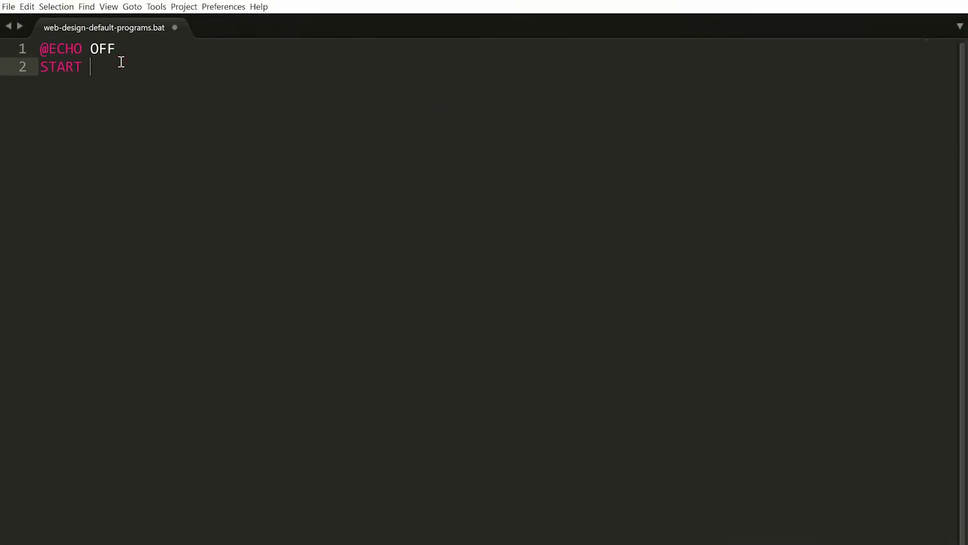
text(")
text(sublime_text)
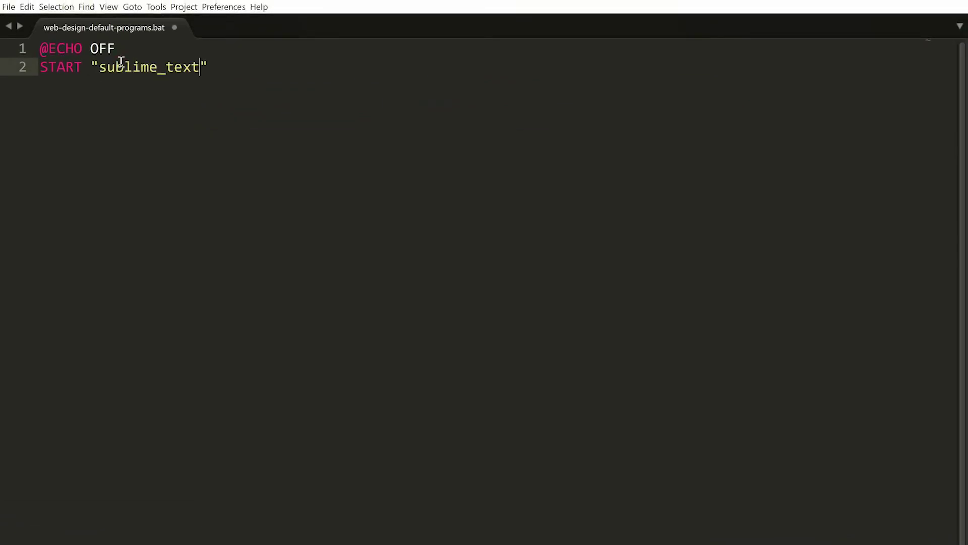
text(.exe)
key(End)
- Copy the full Program Files path of sublime_text.exe and paste it into line 2
key(alt+Tab)
click(424, 477)
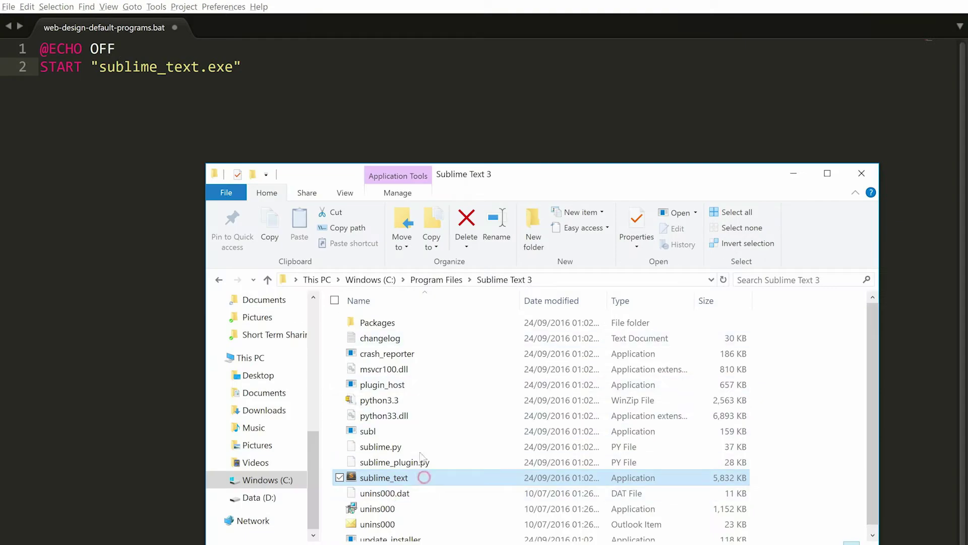
key(F2)
click(359, 228)
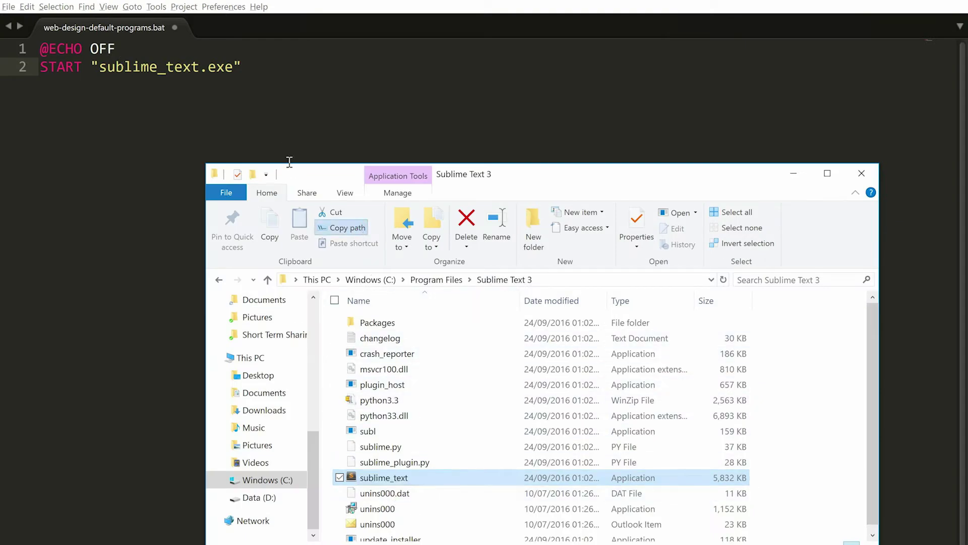
click(283, 67)
key(ctrl+v)
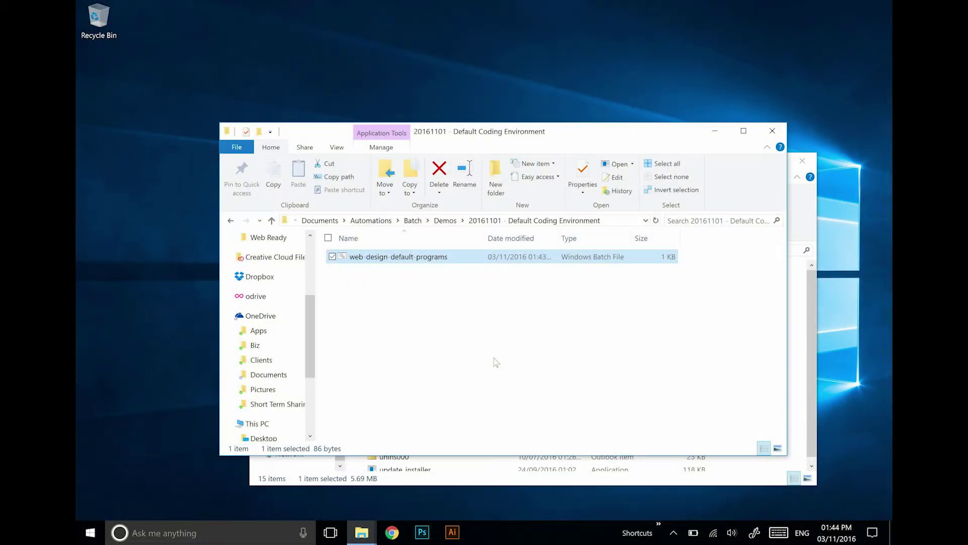
- Run web-design-default-programs.bat to confirm it launches Sublime Text
double_click(439, 258)
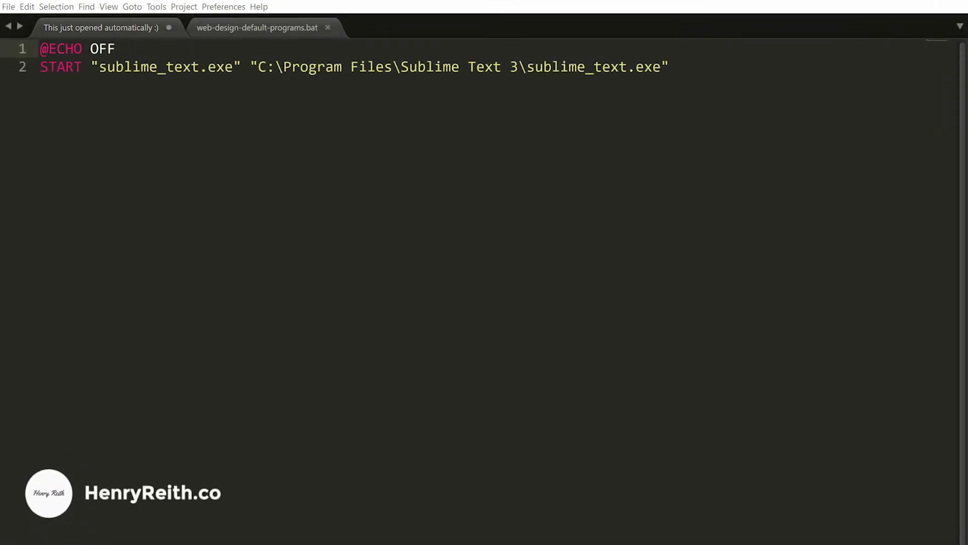
- Add START lines for Prepros and Chrome at the local wp-admin page below line 2
click(308, 303)
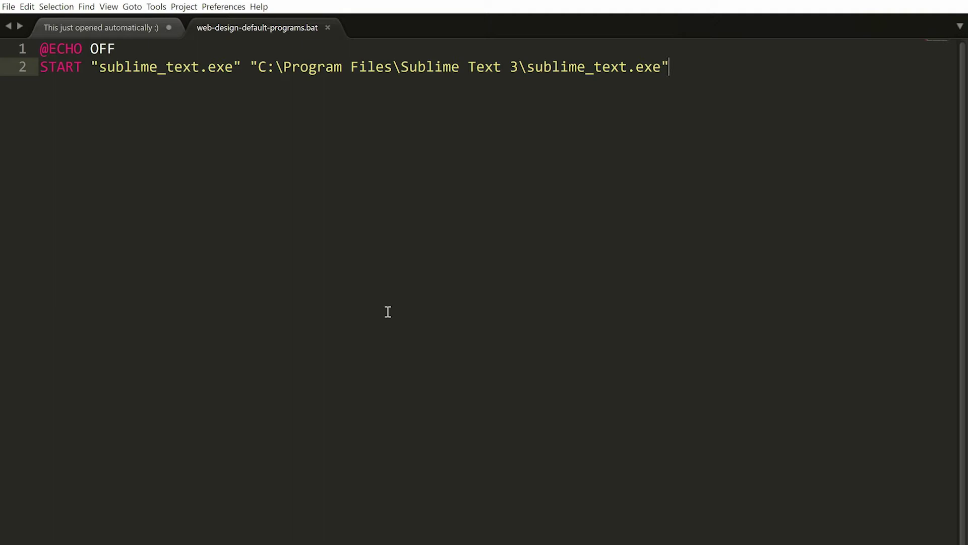
key(Return)
key(ctrl+v)
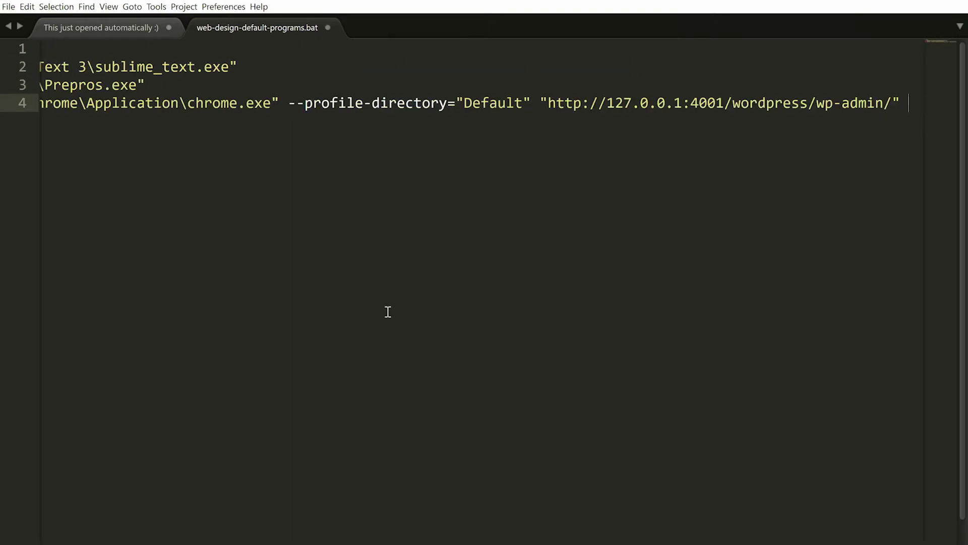
key(Home)
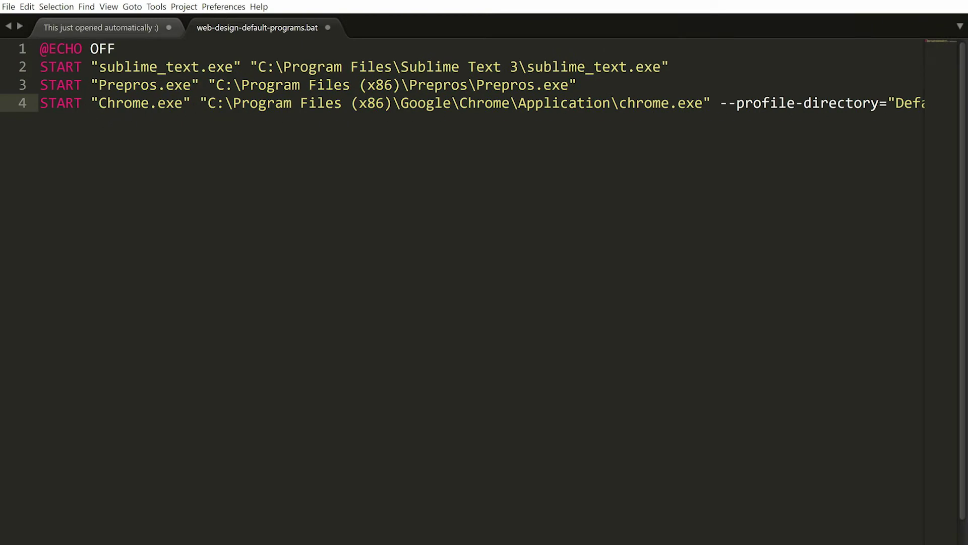
key(End)
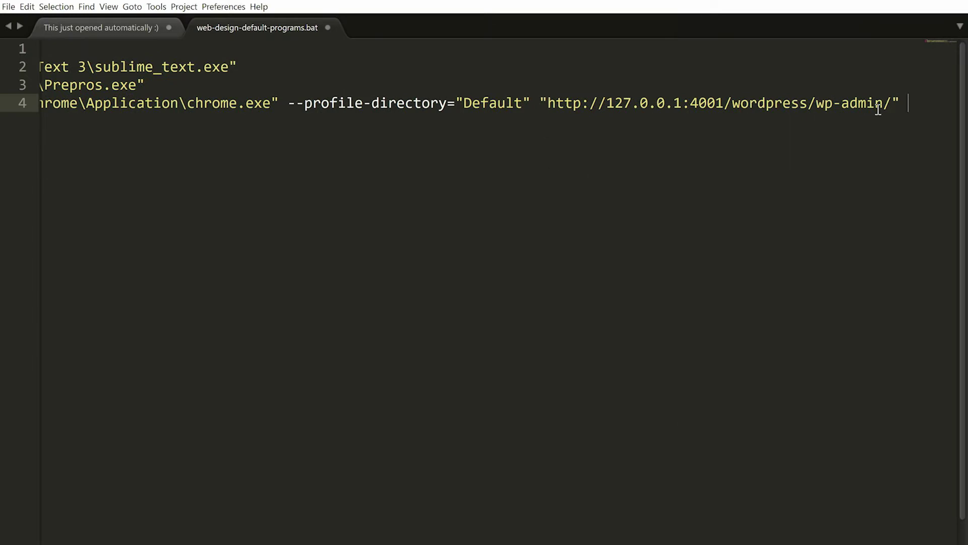
key(Home)
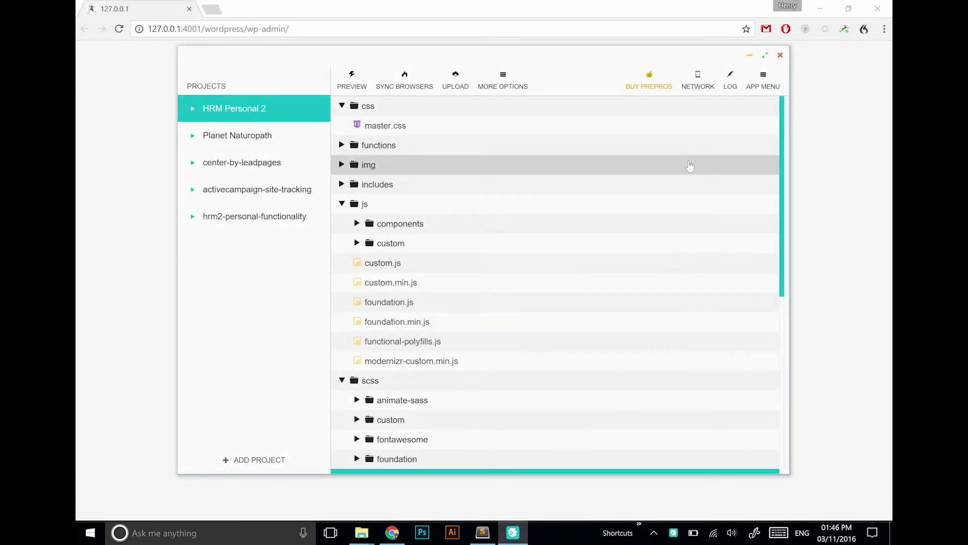
- Close Prepros, Chrome and Sublime Text
click(780, 55)
click(877, 8)
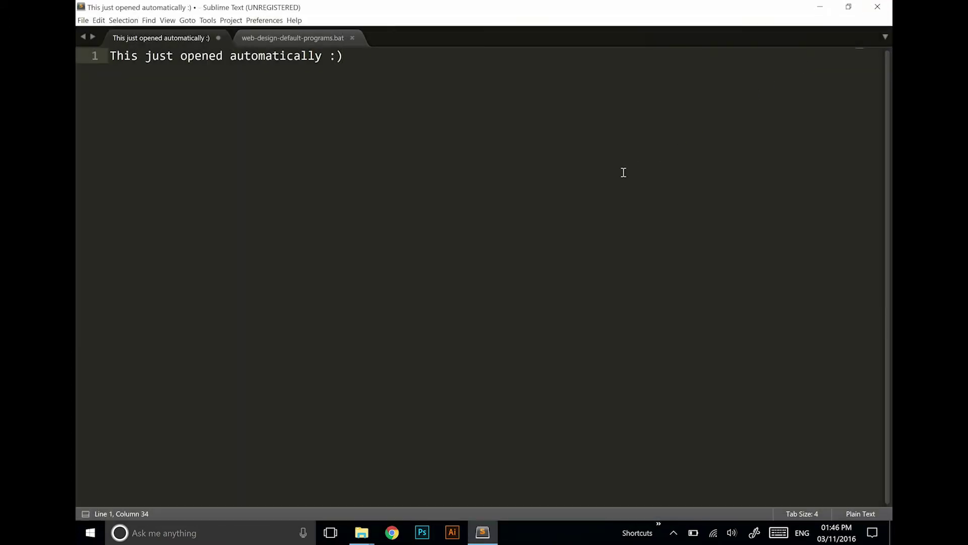
click(877, 7)
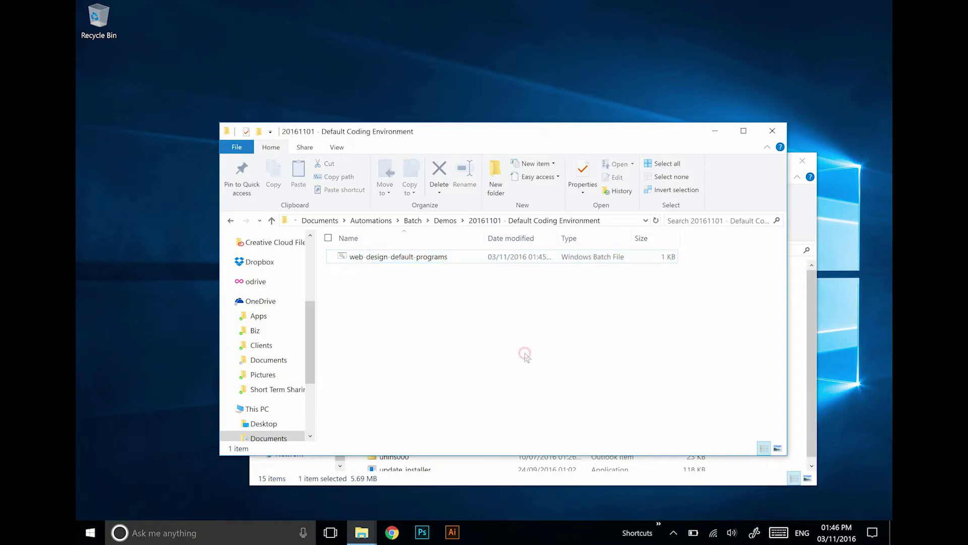
- Send the batch file to the desktop as a shortcut and test-launch it
click(525, 353)
click(406, 260)
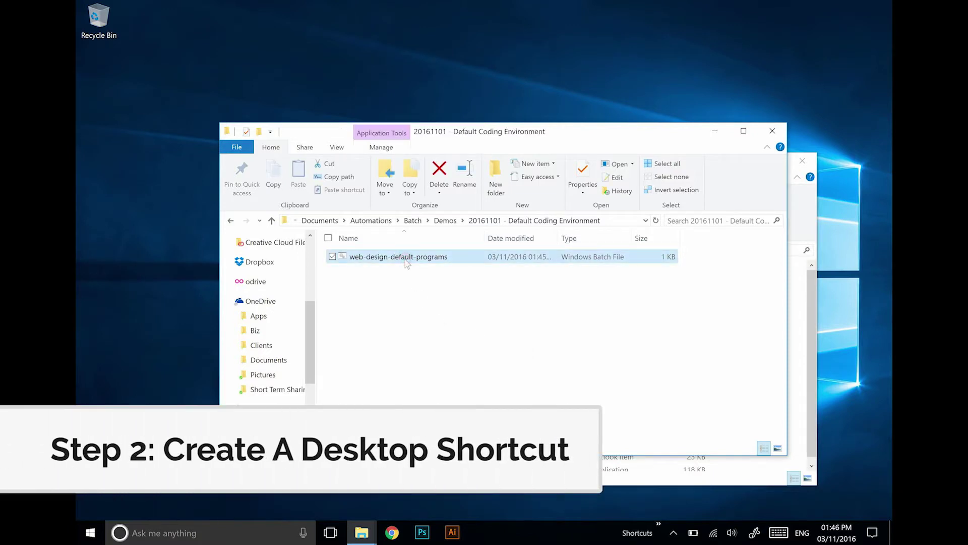
right_click(406, 262)
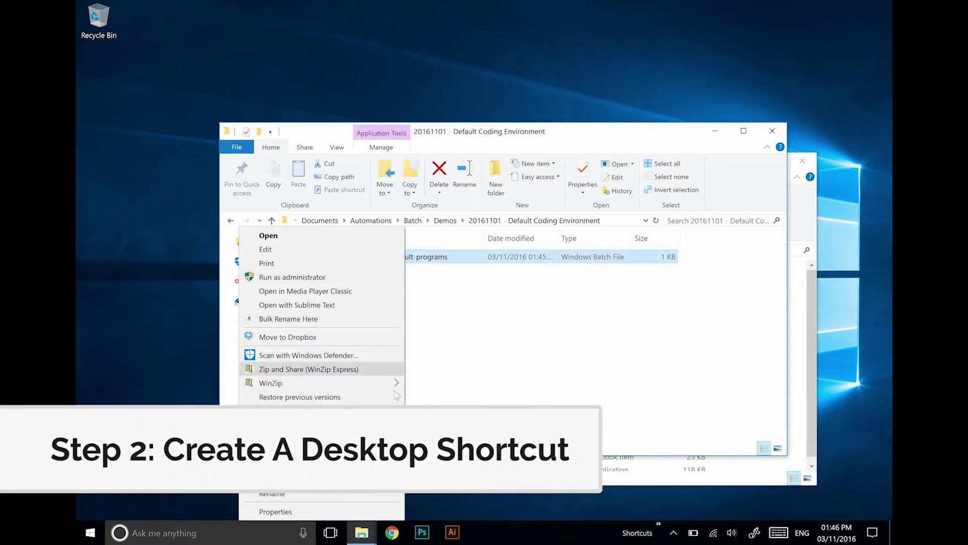
mouse_move(303, 415)
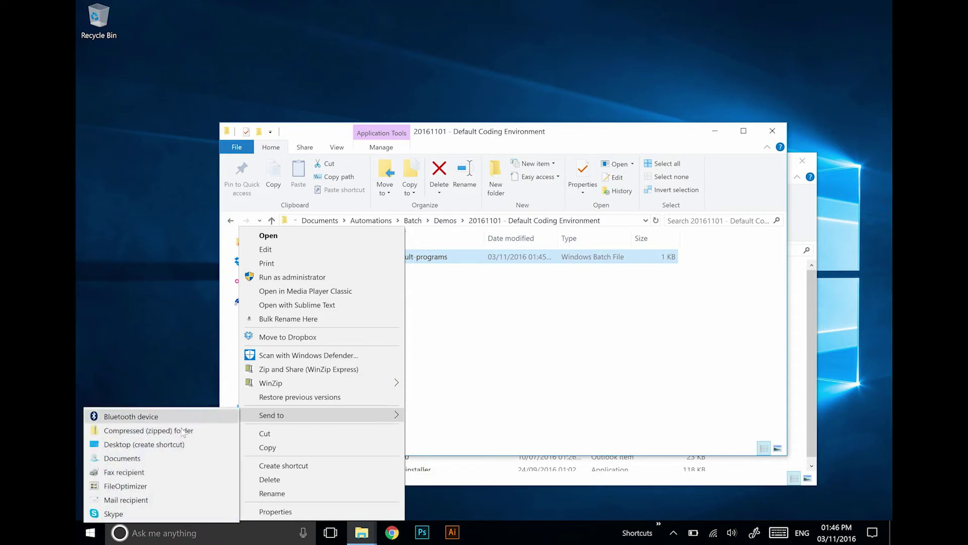
click(171, 443)
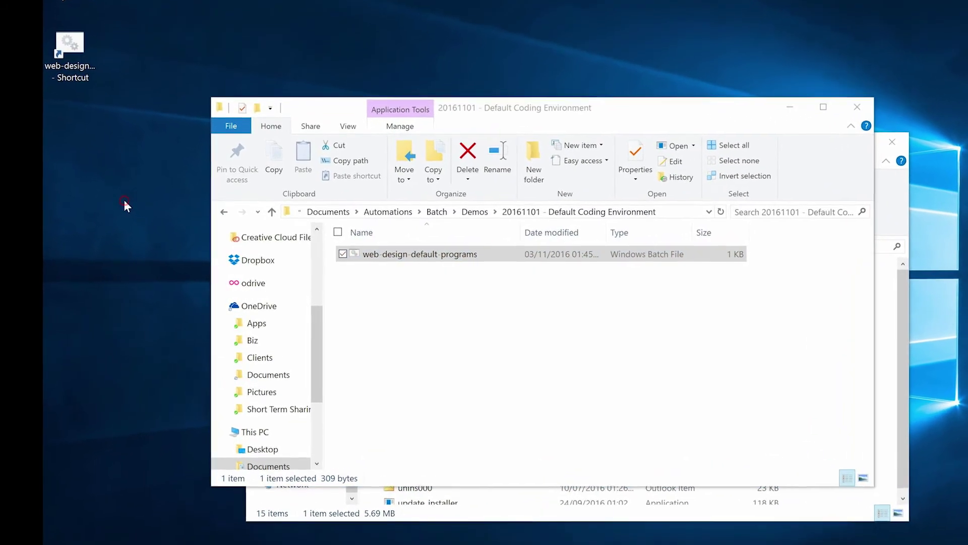
mouse_move(74, 55)
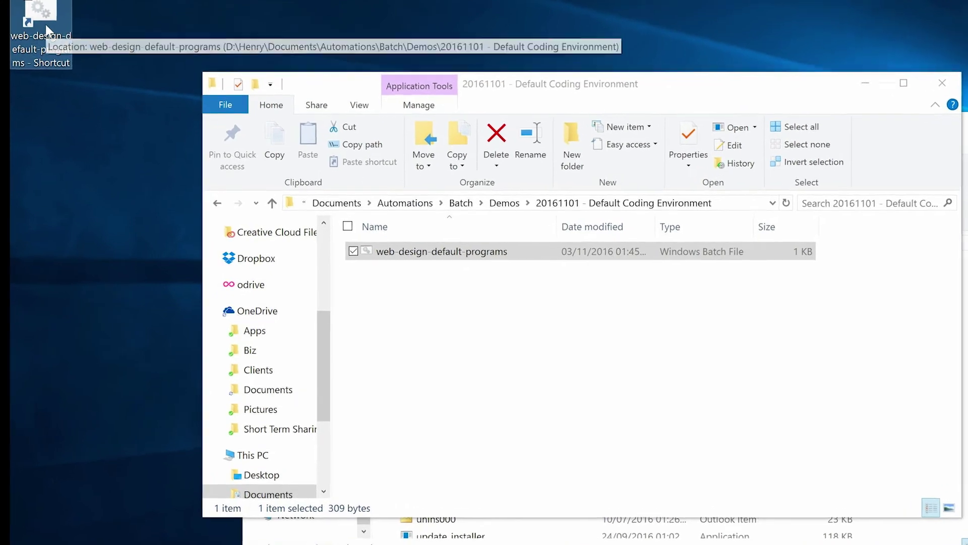
double_click(46, 25)
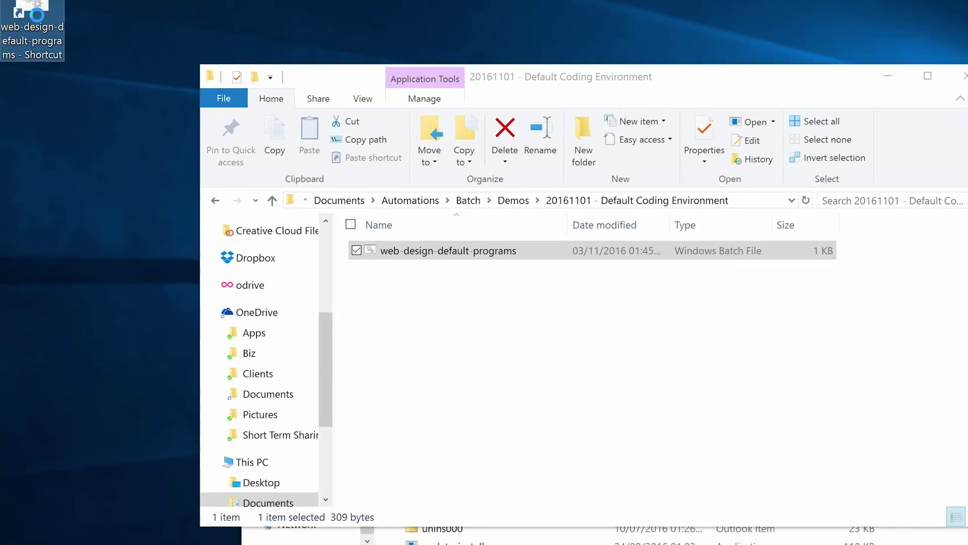
- Change the desktop shortcut's icon to a folder icon in its Properties and apply it
right_click(37, 15)
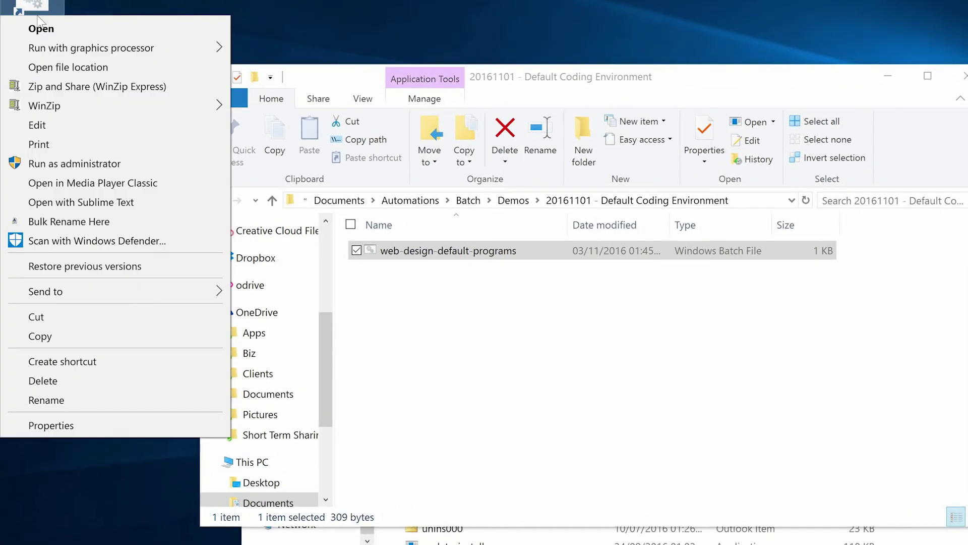
click(64, 424)
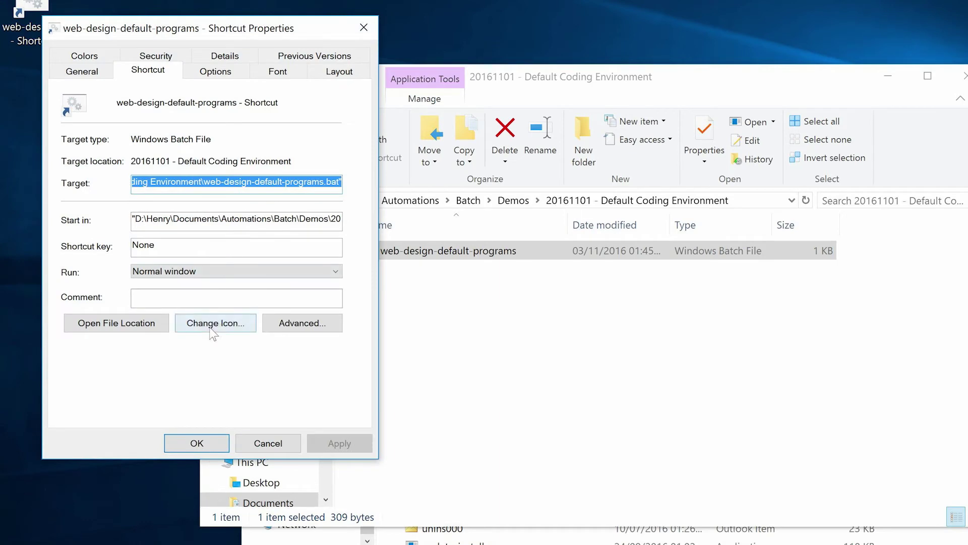
click(211, 324)
click(754, 282)
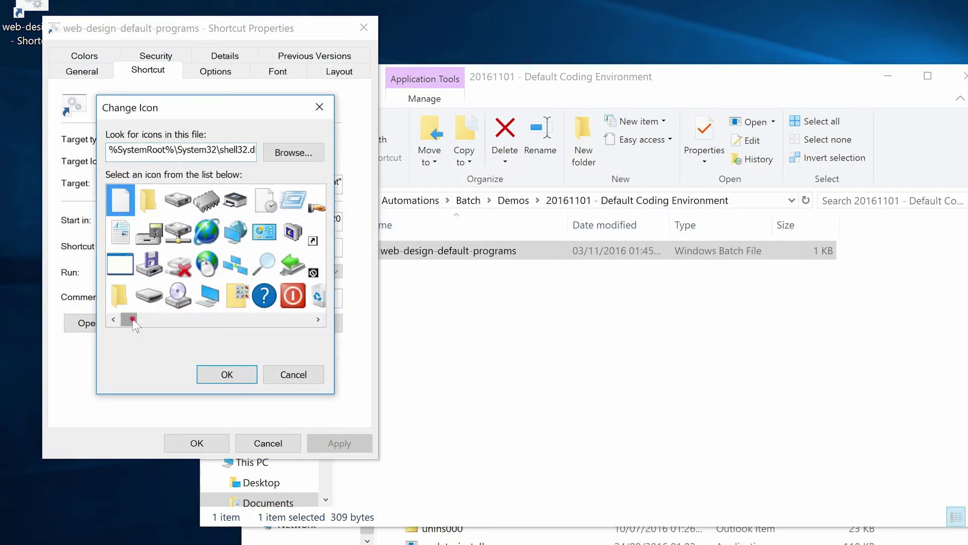
drag(133, 319, 302, 320)
click(207, 295)
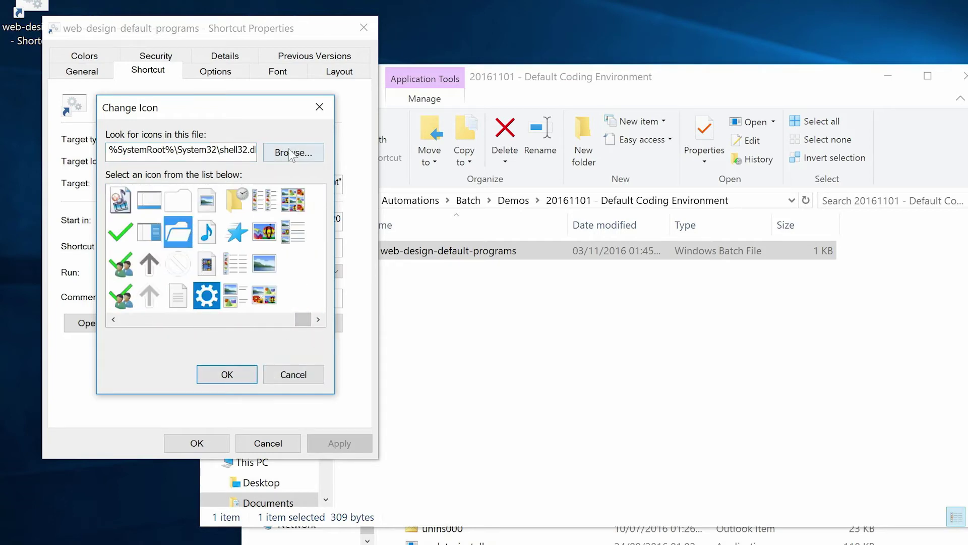
click(215, 378)
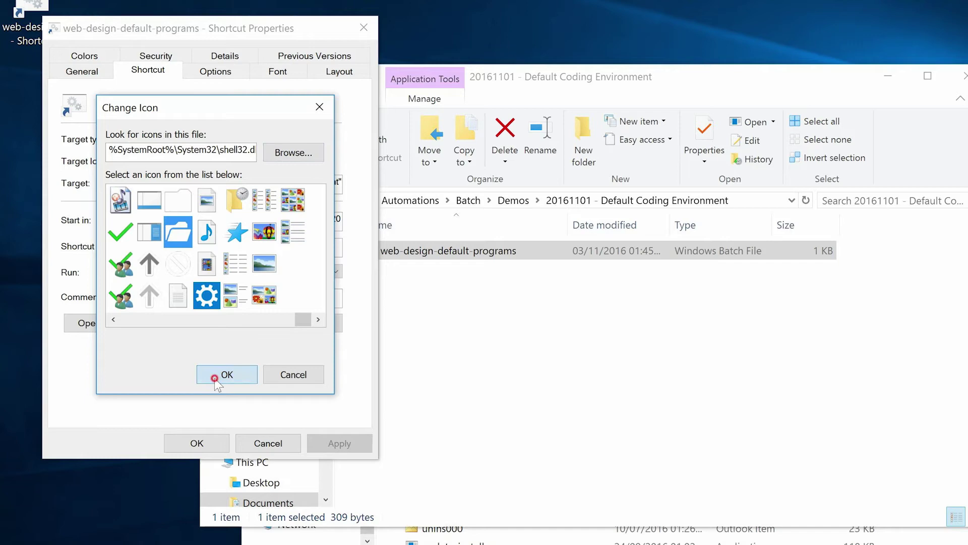
click(362, 445)
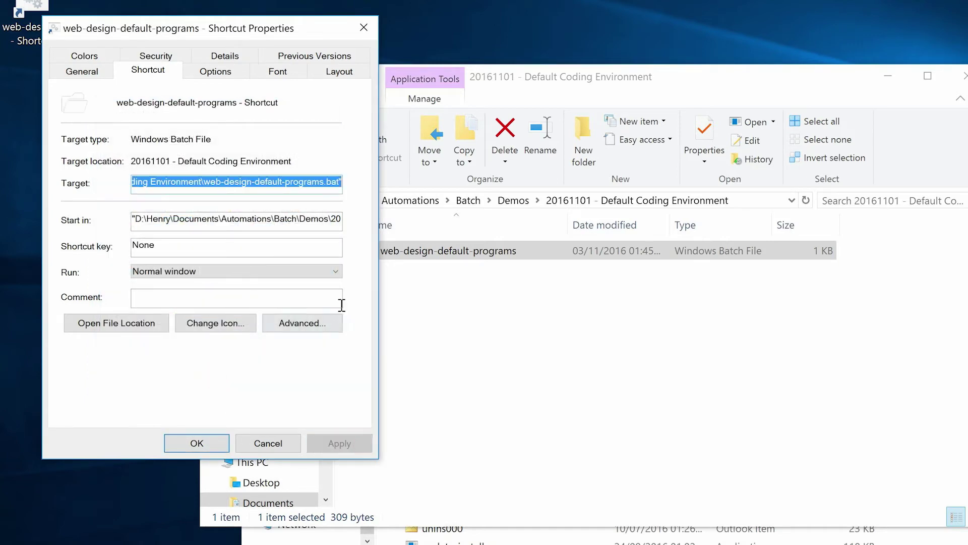
click(194, 445)
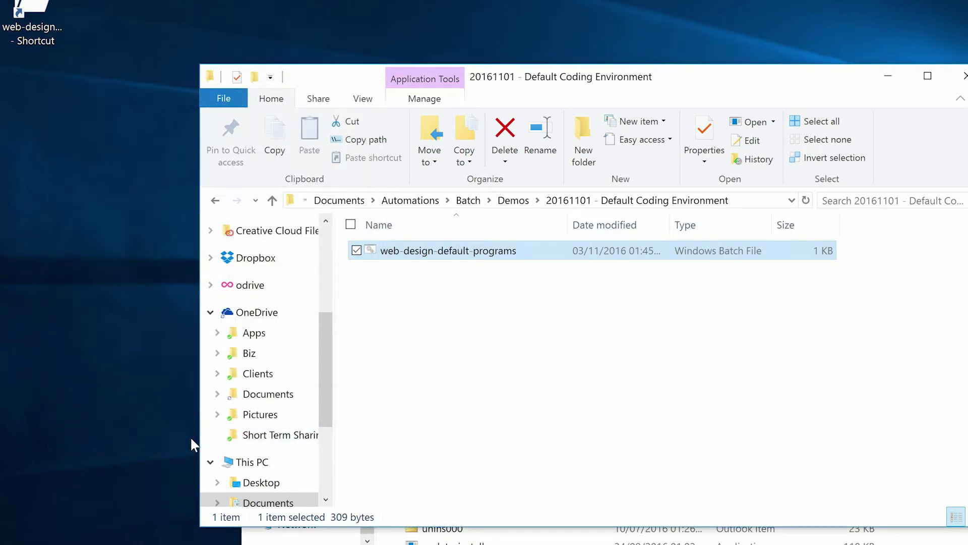
click(42, 43)
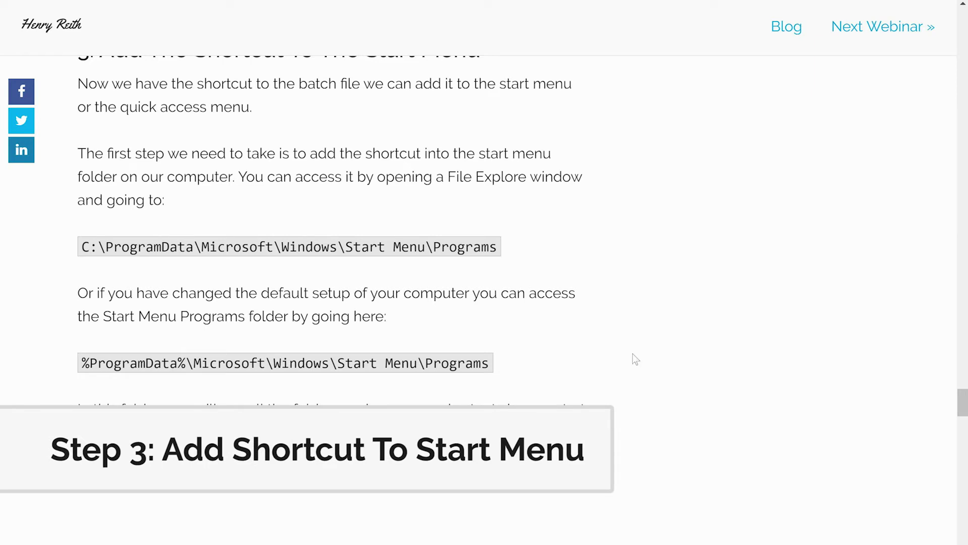
- Copy the %ProgramData%\Microsoft\Windows\Start Menu\Programs path from the blog article, then return to File Explorer
mouse_move(493, 364)
mouse_down()
mouse_move(42, 361)
mouse_move(496, 361)
mouse_up()
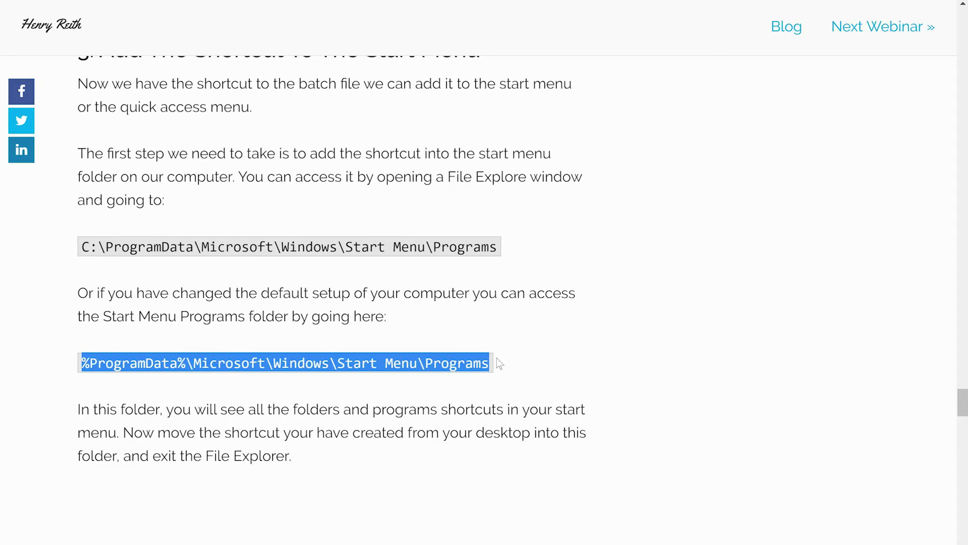
right_click(468, 369)
click(485, 380)
click(486, 377)
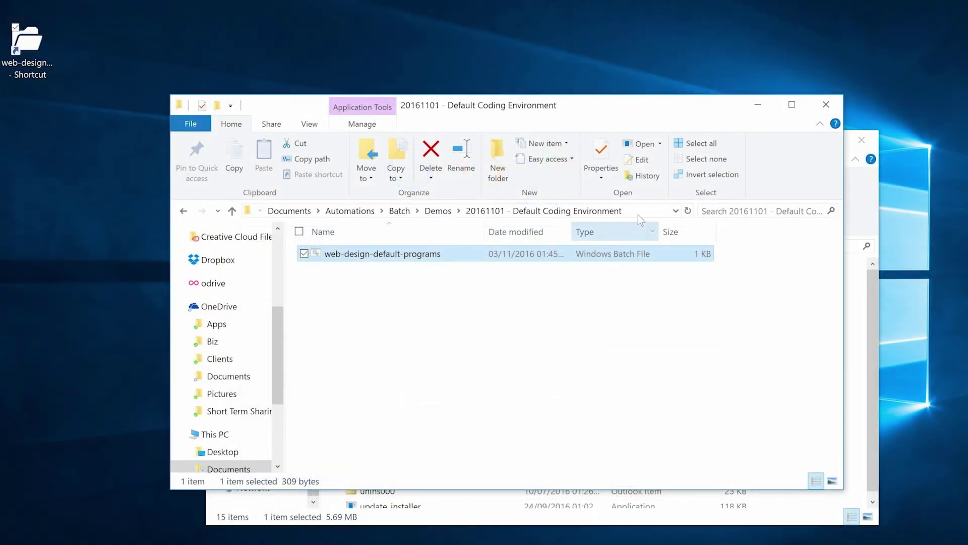
- Navigate File Explorer to the pasted Start Menu\Programs folder path
click(639, 211)
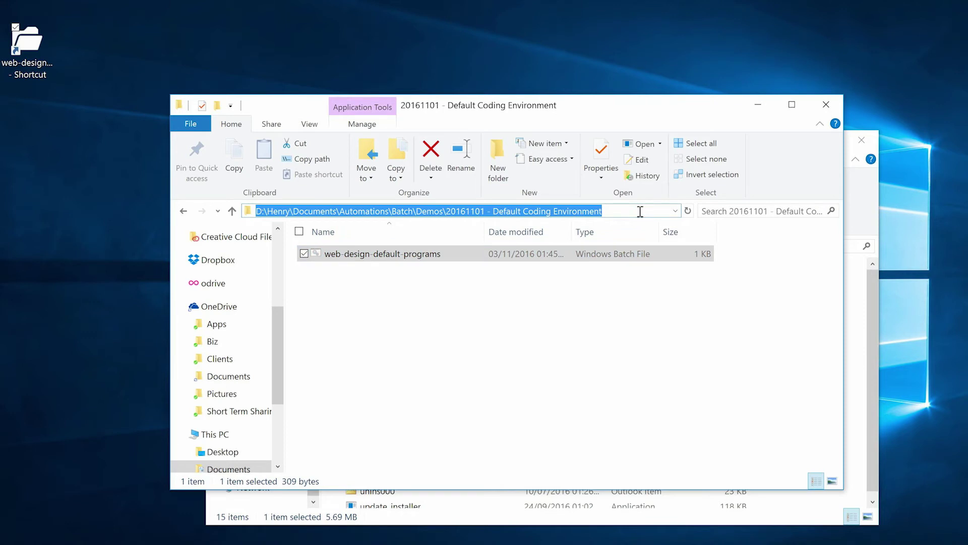
key(ctrl+v)
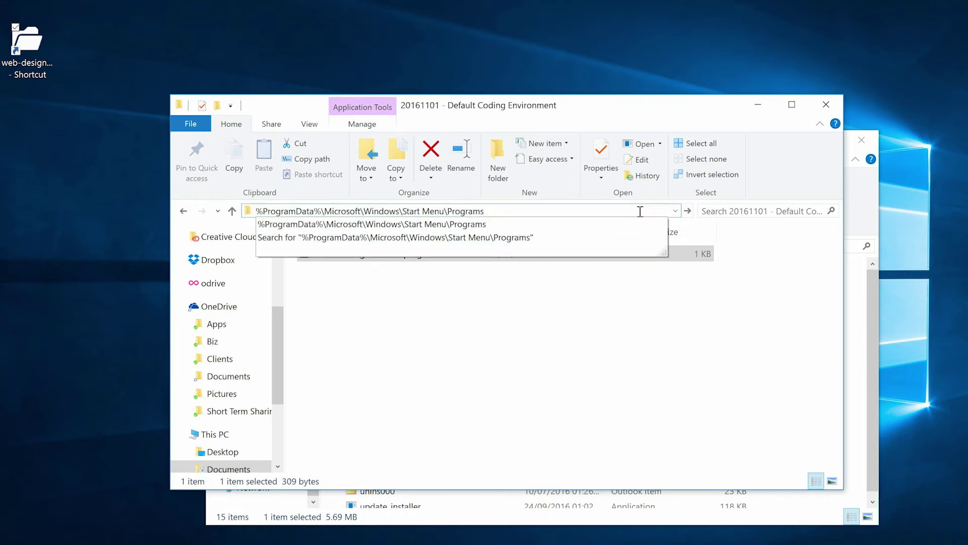
key(Return)
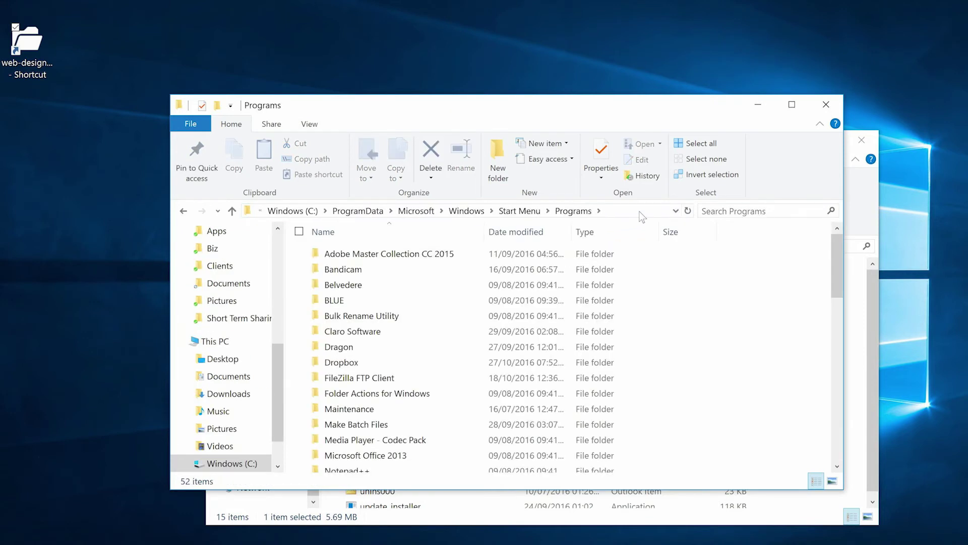
drag(837, 268, 844, 452)
- Move the web-design-default-programs desktop shortcut into Programs, granting administrator permission
double_click(37, 53)
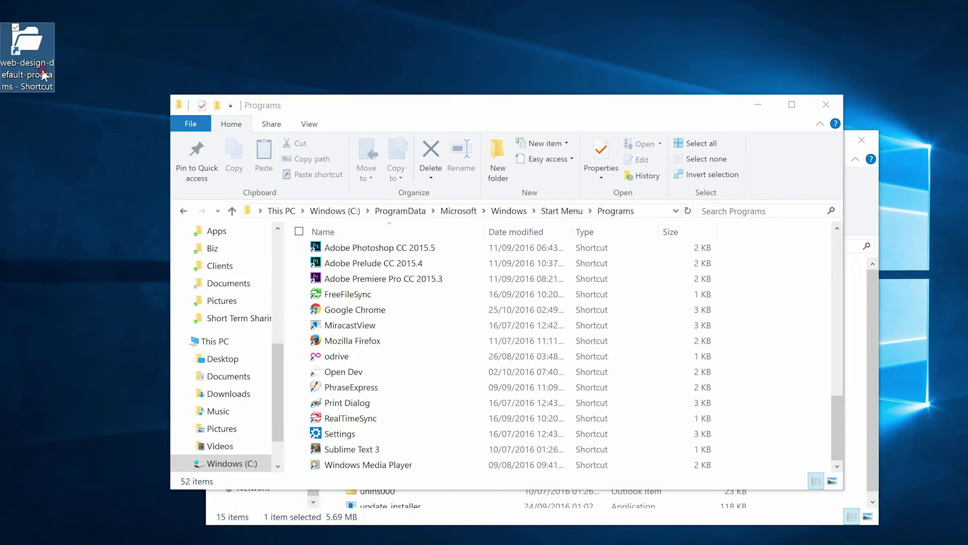
right_click(37, 53)
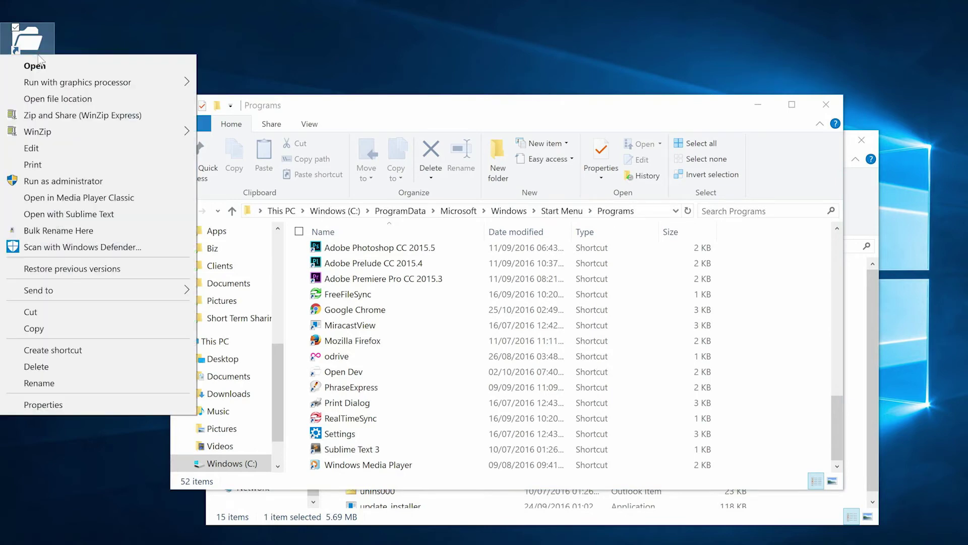
click(33, 312)
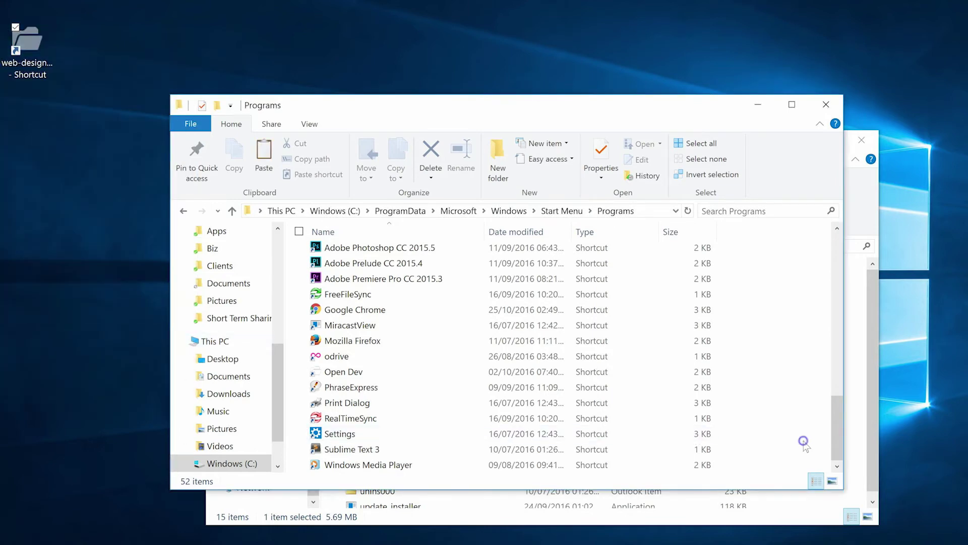
right_click(807, 446)
click(707, 328)
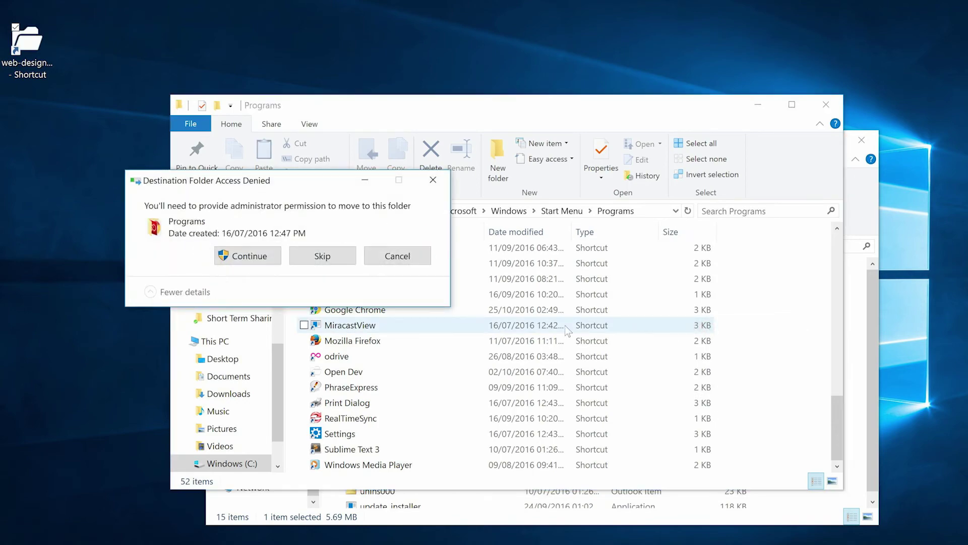
click(258, 256)
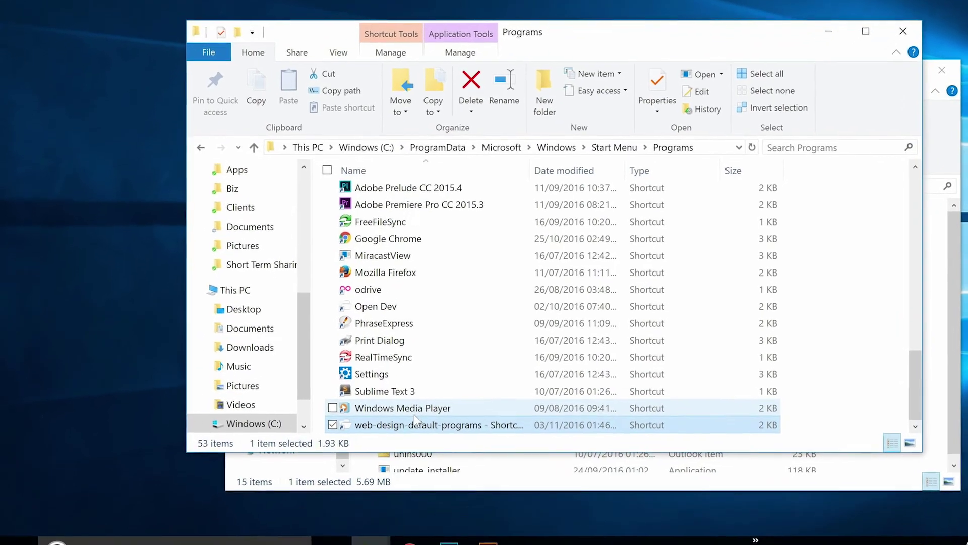
key(super)
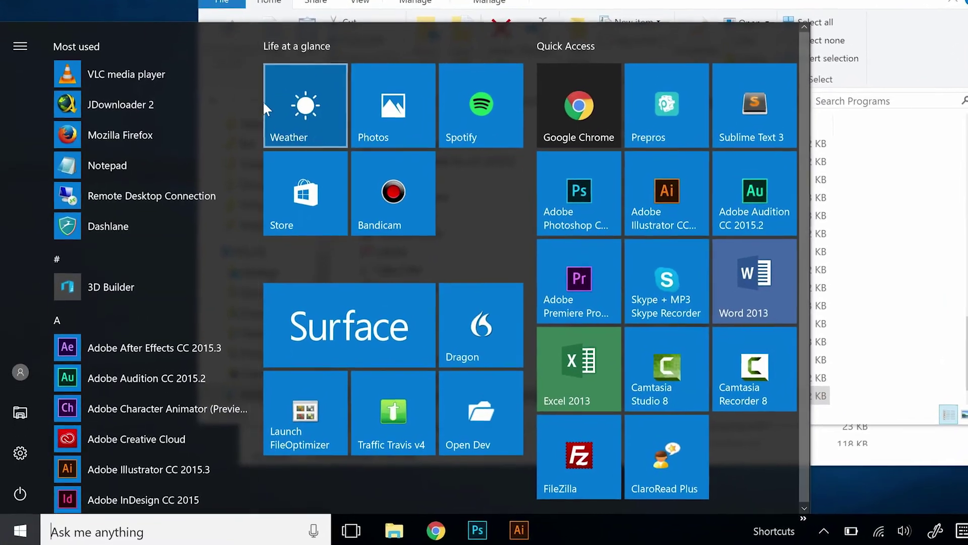
drag(252, 88, 247, 458)
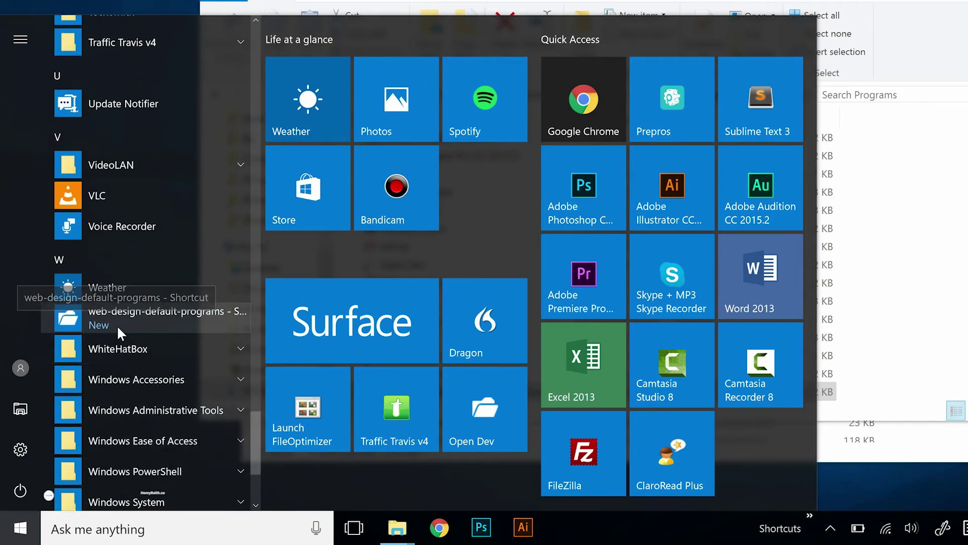
- Rename the moved shortcut in the Programs folder to 'Open Dev Programs'
click(896, 415)
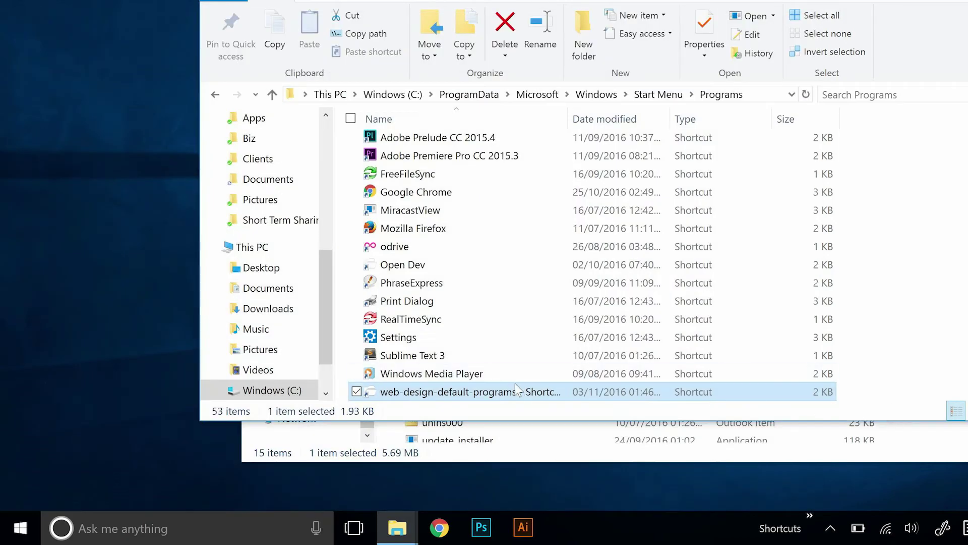
double_click(501, 391)
right_click(501, 392)
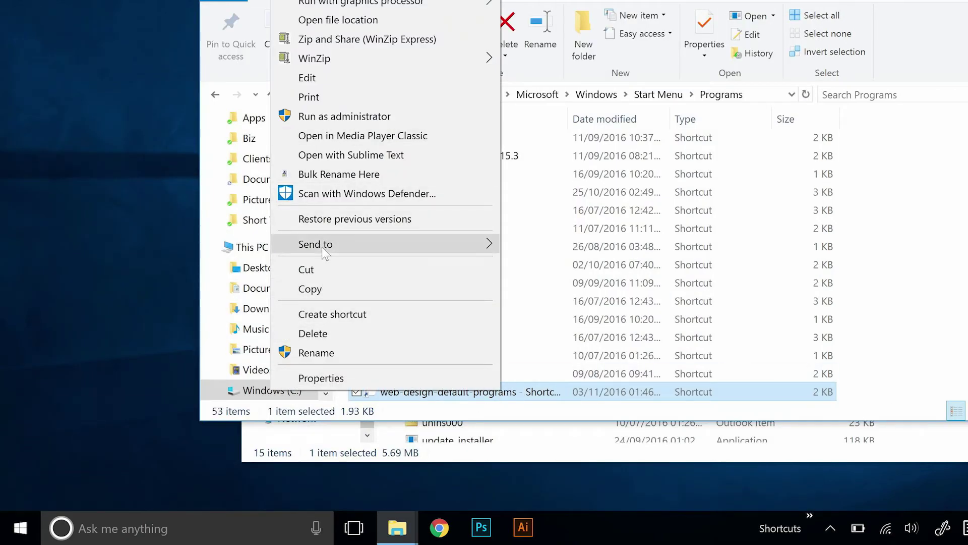
click(327, 355)
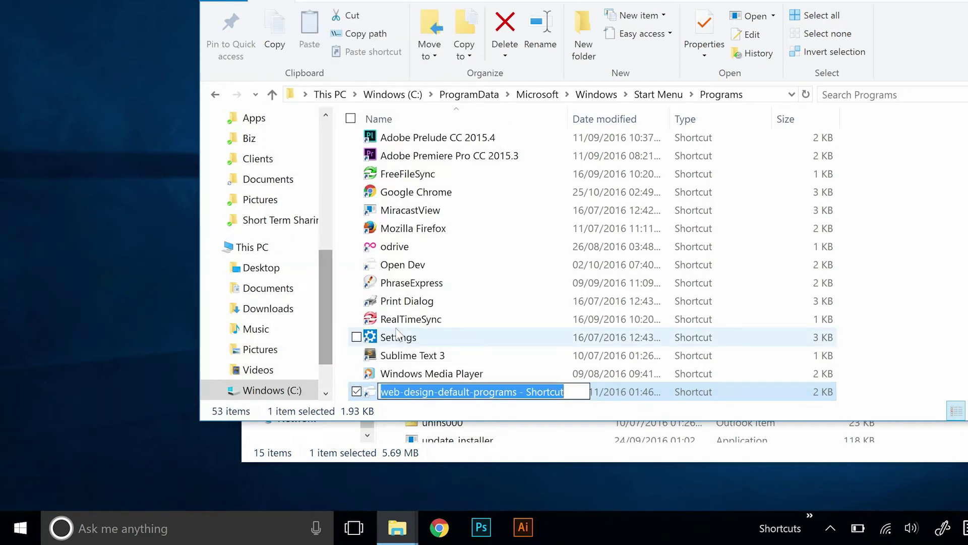
text(Op)
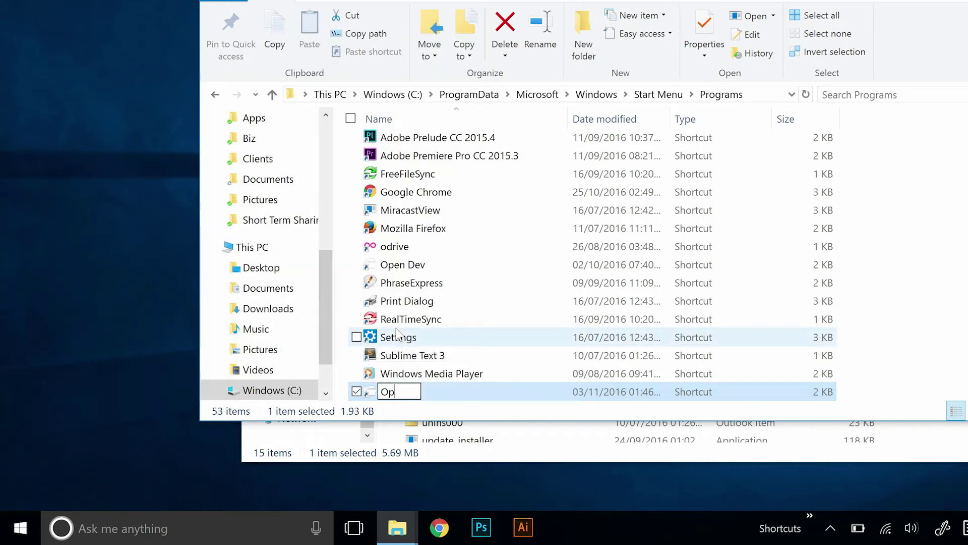
text(en Dev)
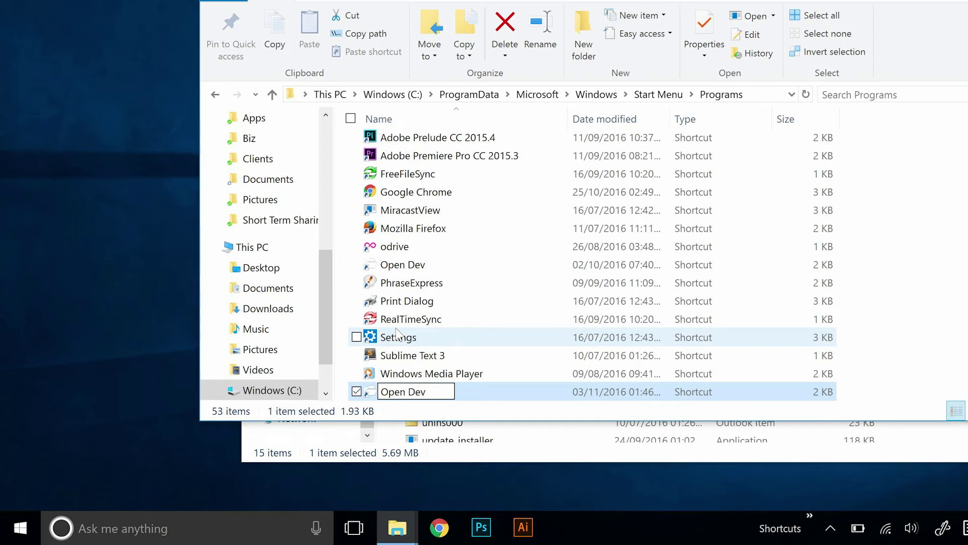
text( Programs)
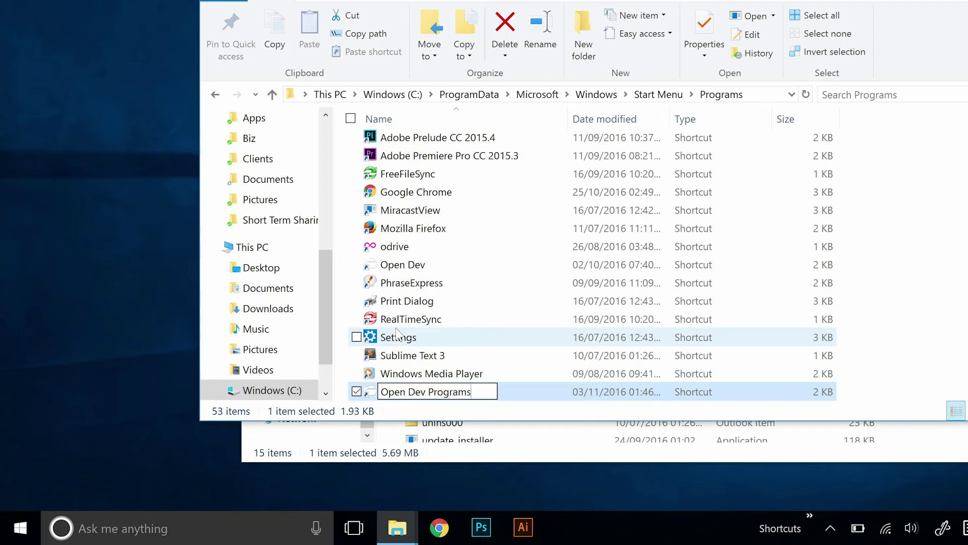
key(Return)
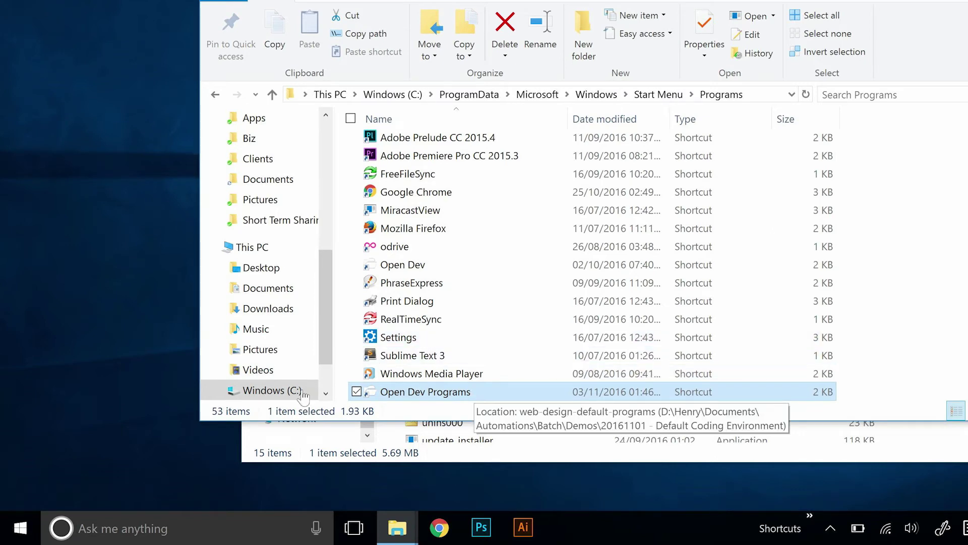
- Pin Open Dev Programs to Start and place its tile beside Bandicam in Life at a glance
click(878, 365)
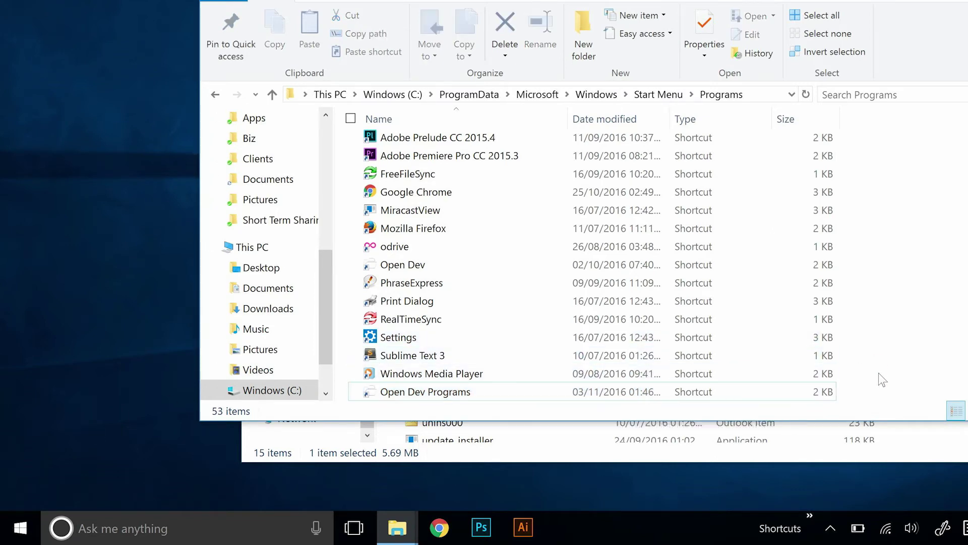
click(20, 528)
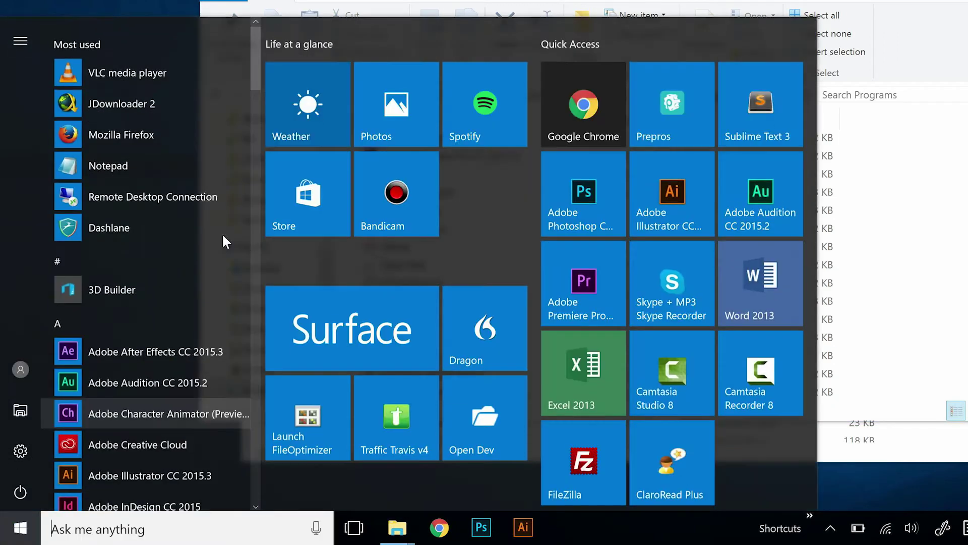
drag(259, 72, 262, 310)
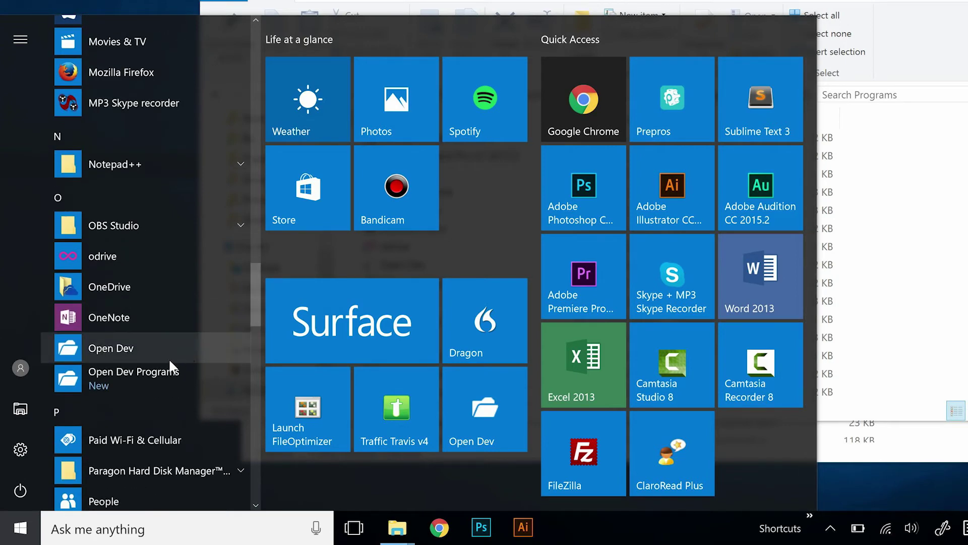
right_click(144, 373)
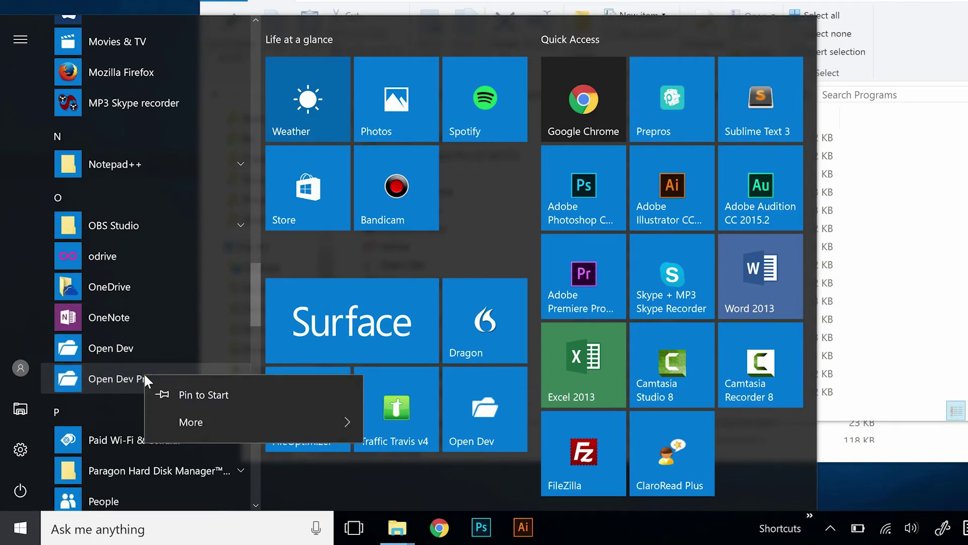
click(191, 389)
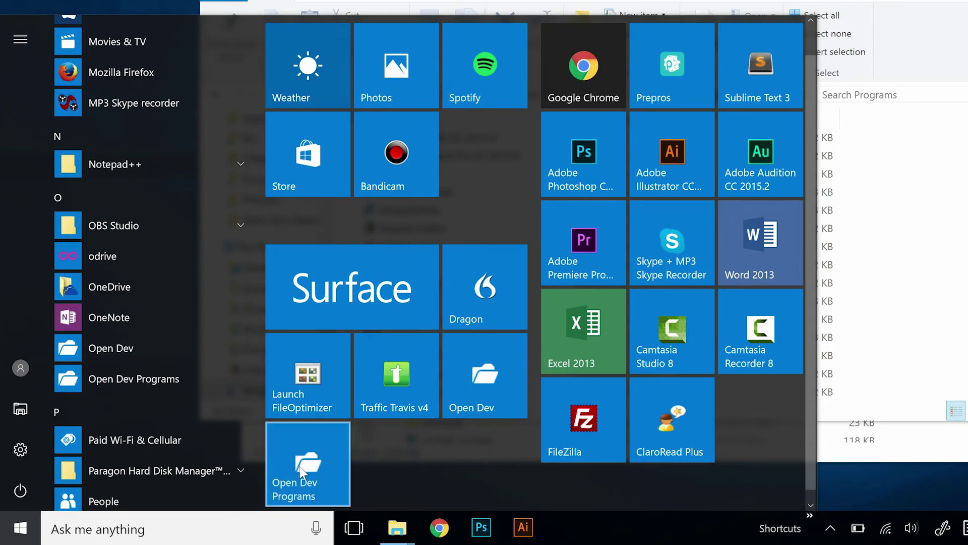
drag(301, 473, 480, 193)
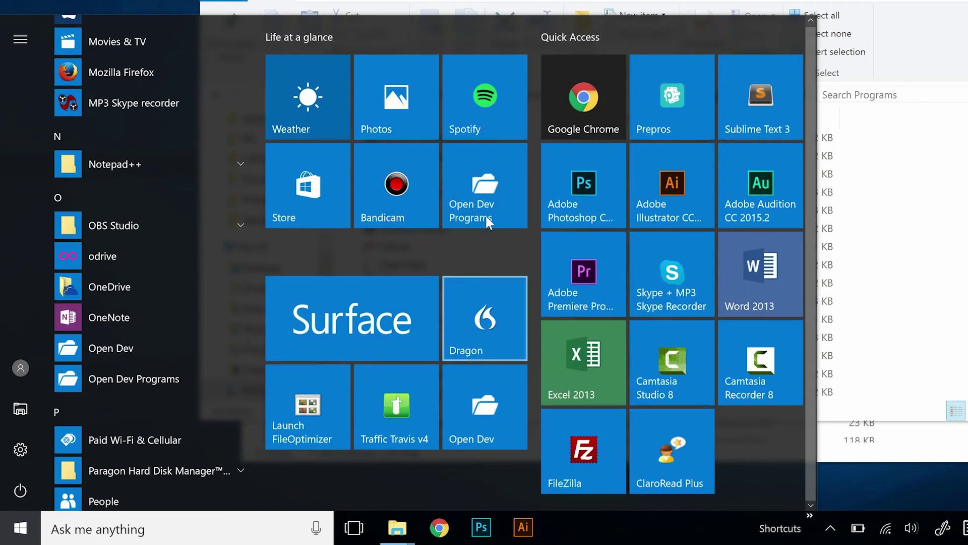
- Close the Start menu, the Programs and Sublime Text 3 Explorer windows, then reopen Start
key(Escape)
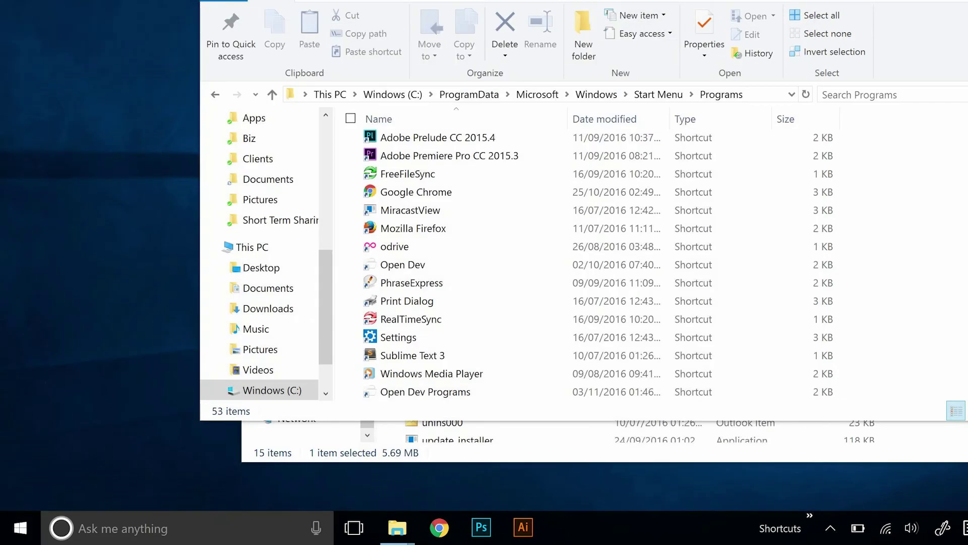
key(alt+F4)
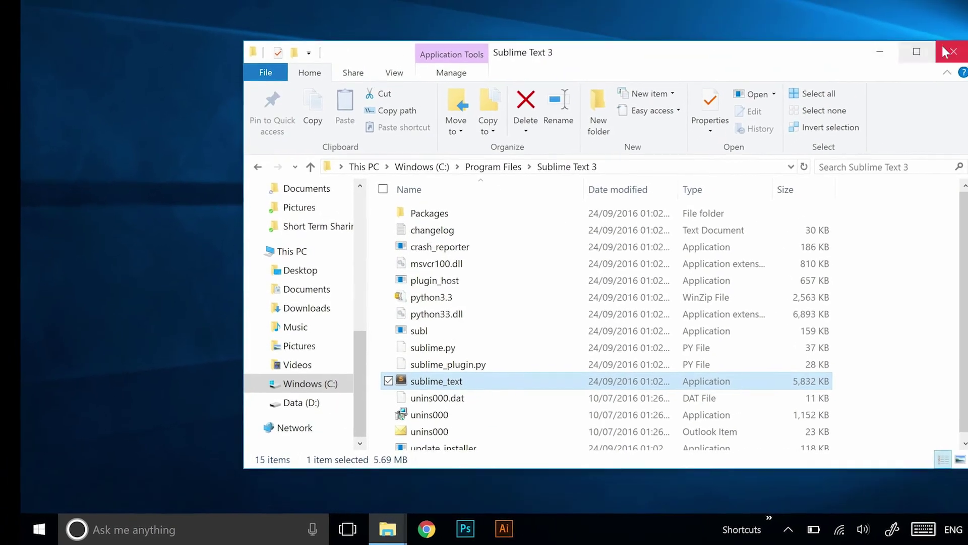
click(946, 52)
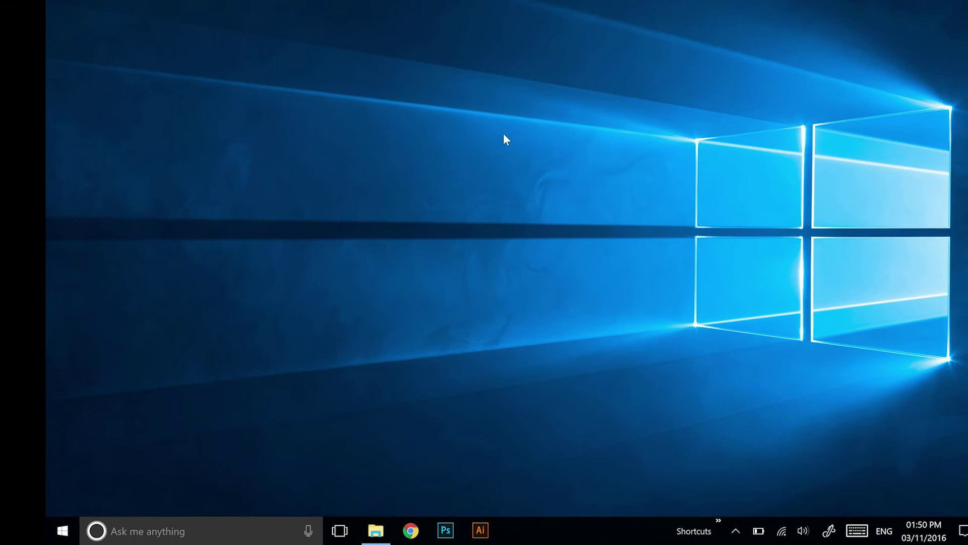
key(super)
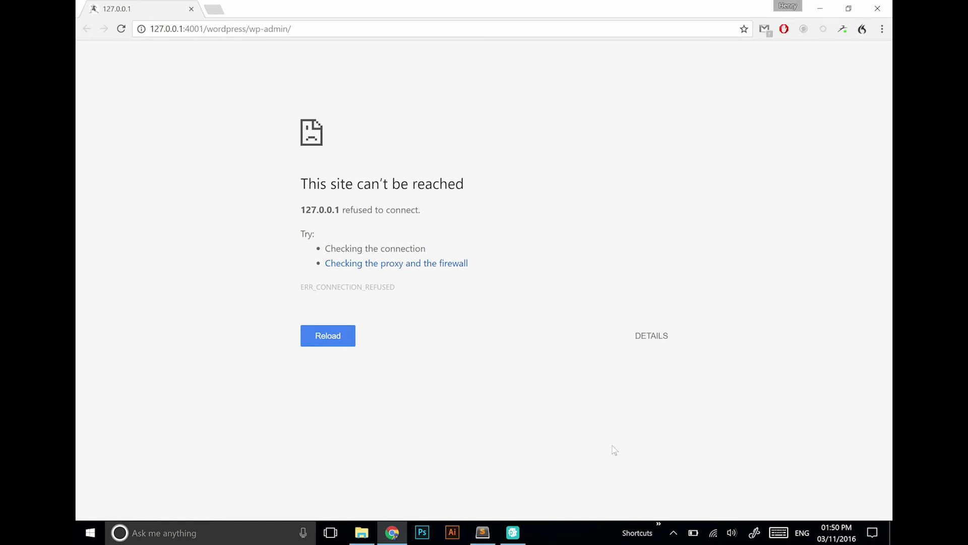
- Bring Prepros in front of Chrome to show its project list
click(513, 532)
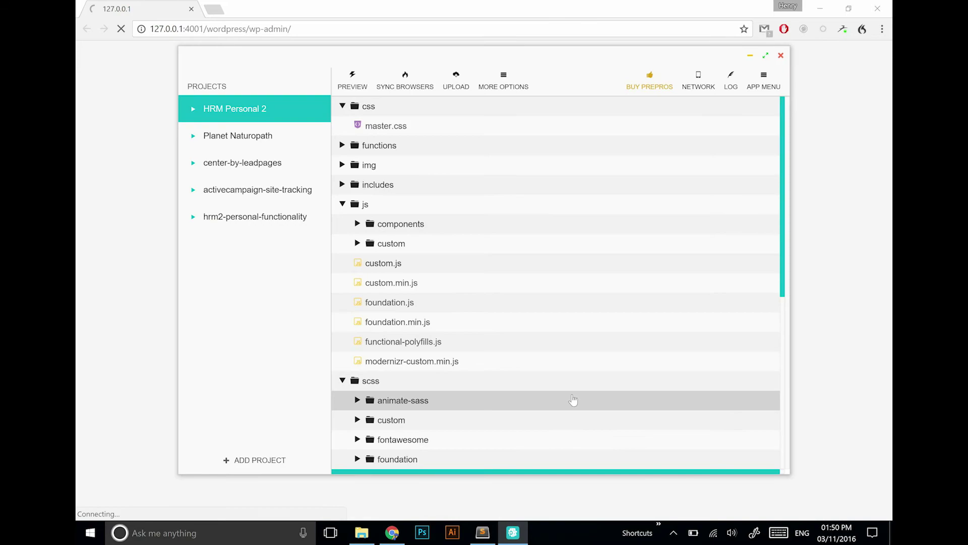